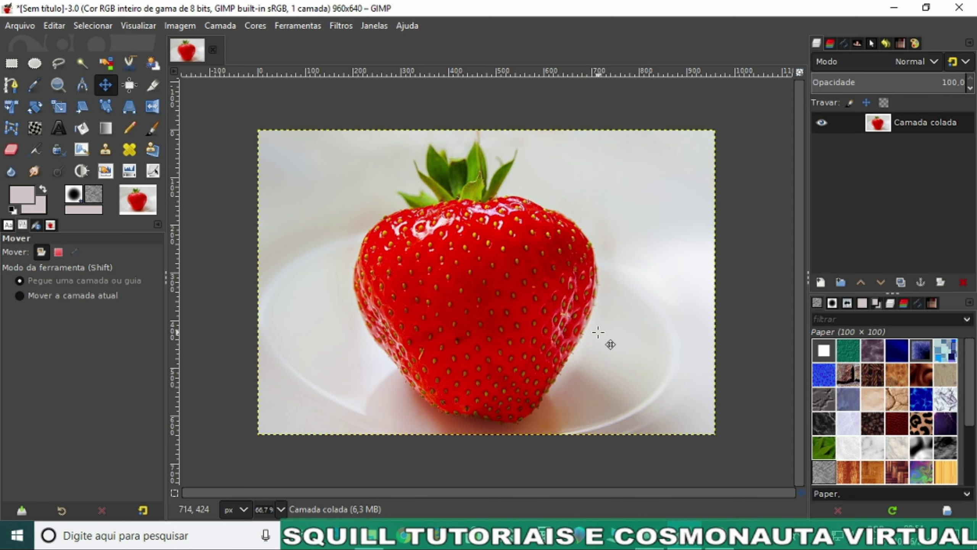
- Zoom the canvas from 66.7% to 150% and pan up to show the strawberry's top and leaves
{"action": "scroll", "coordinate": [583, 307], "scroll_direction": "up", "scroll_amount": 1}
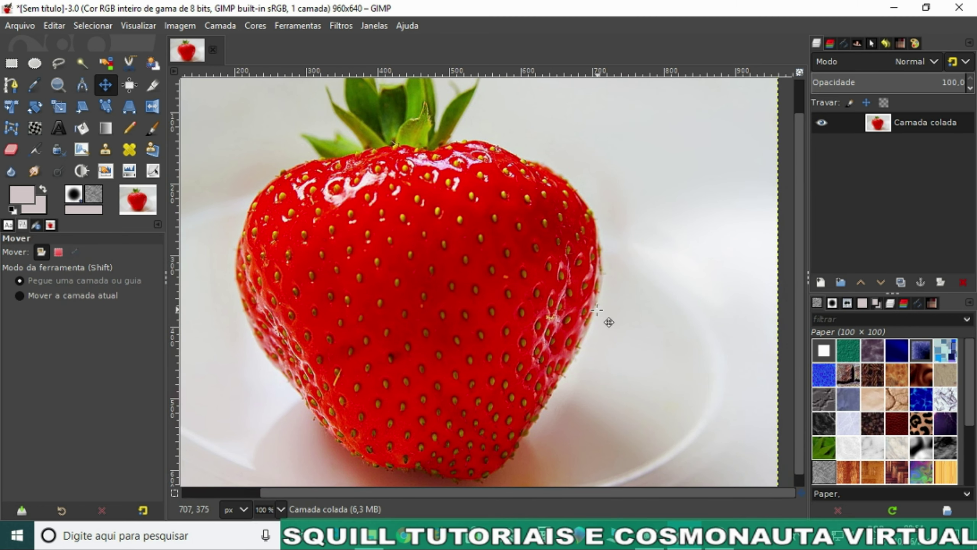
{"action": "key", "text": "ctrl"}
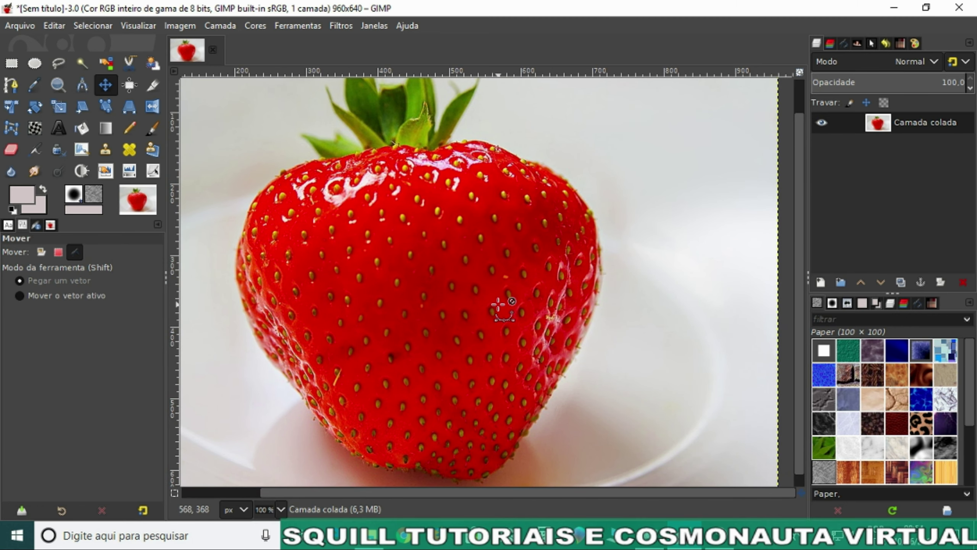
{"action": "scroll", "coordinate": [498, 305], "scroll_direction": "up", "scroll_amount": 1, "text": "ctrl"}
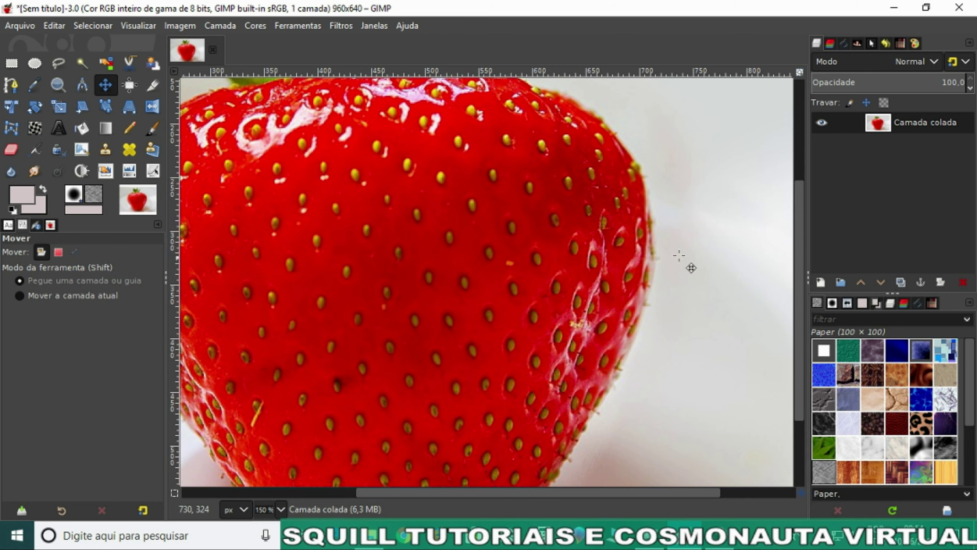
{"action": "left_click_drag", "start_coordinate": [799, 296], "coordinate": [799, 220]}
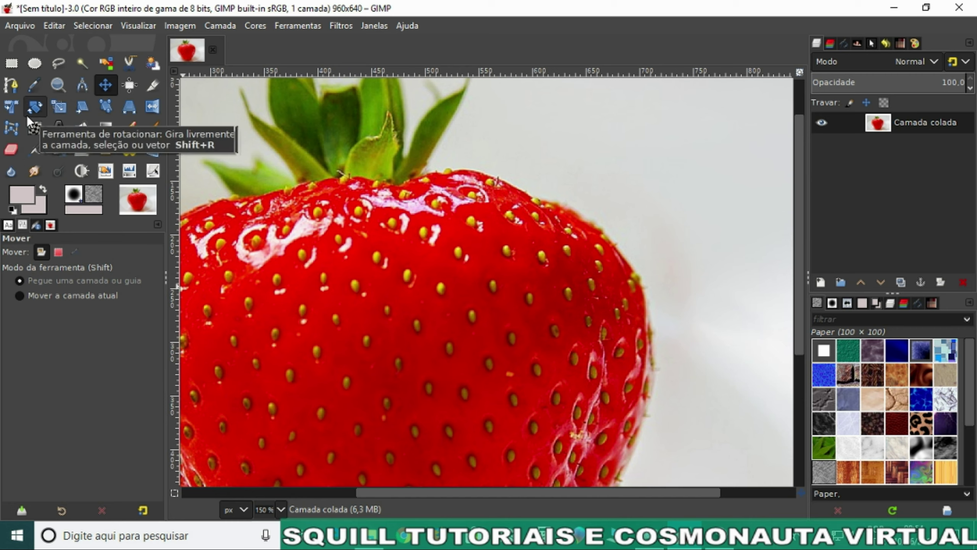
- Start a Paths-tool outline with anchors at the strawberry's top and along its upper right edge
{"action": "left_click", "coordinate": [12, 85]}
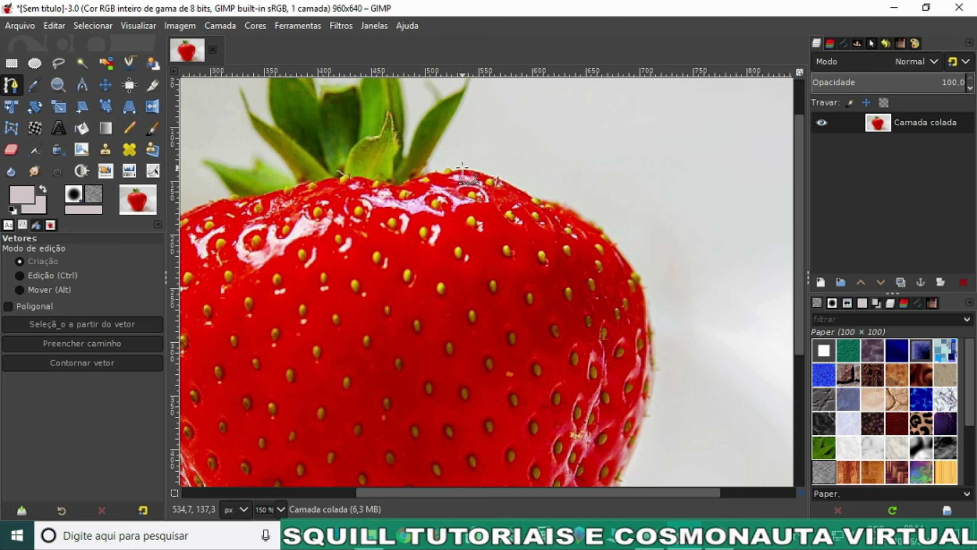
{"action": "left_click", "coordinate": [463, 167]}
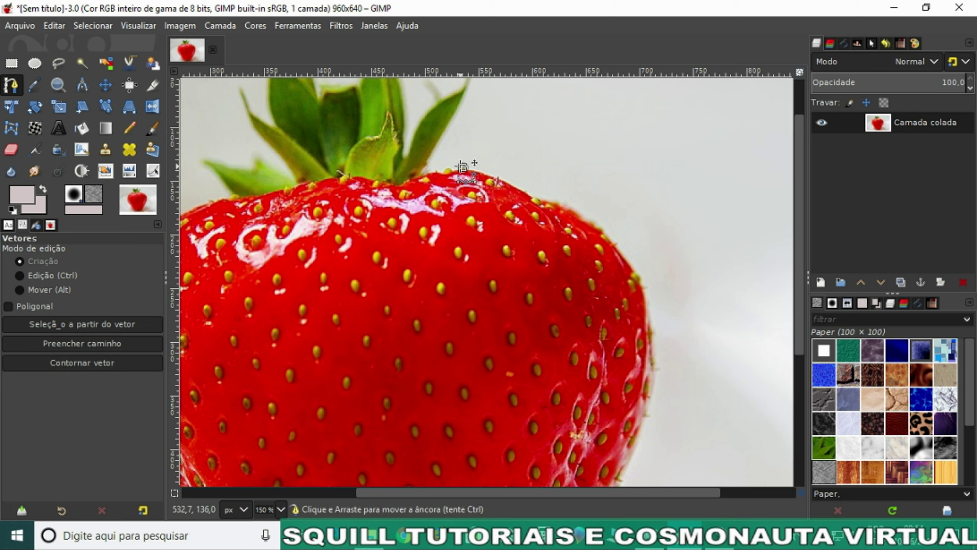
{"action": "left_click", "coordinate": [537, 197]}
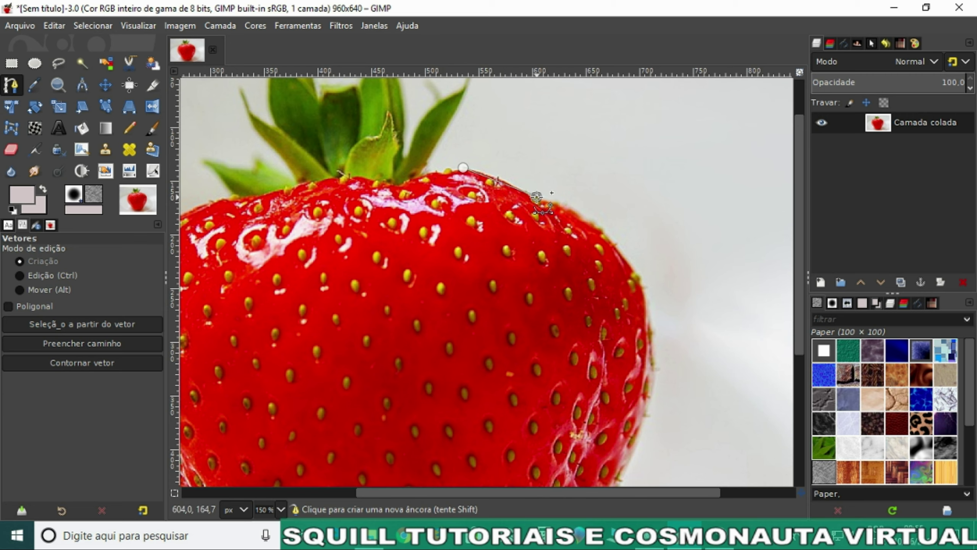
{"action": "mouse_move", "coordinate": [537, 197]}
{"action": "left_mouse_down"}
{"action": "mouse_move", "coordinate": [546, 219]}
{"action": "mouse_move", "coordinate": [543, 207]}
{"action": "mouse_move", "coordinate": [557, 218]}
{"action": "left_mouse_up"}
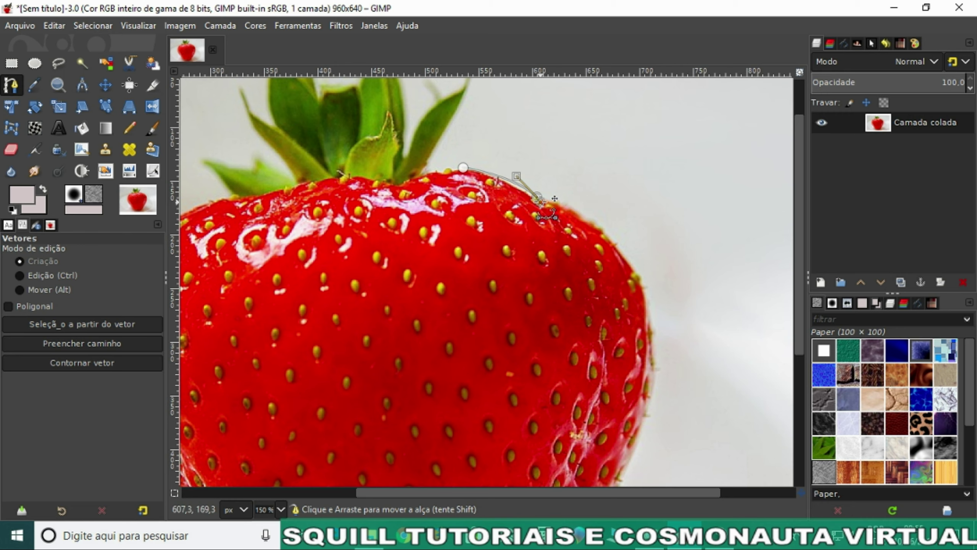
{"action": "mouse_move", "coordinate": [517, 176]}
{"action": "left_mouse_down"}
{"action": "mouse_move", "coordinate": [515, 164]}
{"action": "mouse_move", "coordinate": [506, 176]}
{"action": "left_mouse_up"}
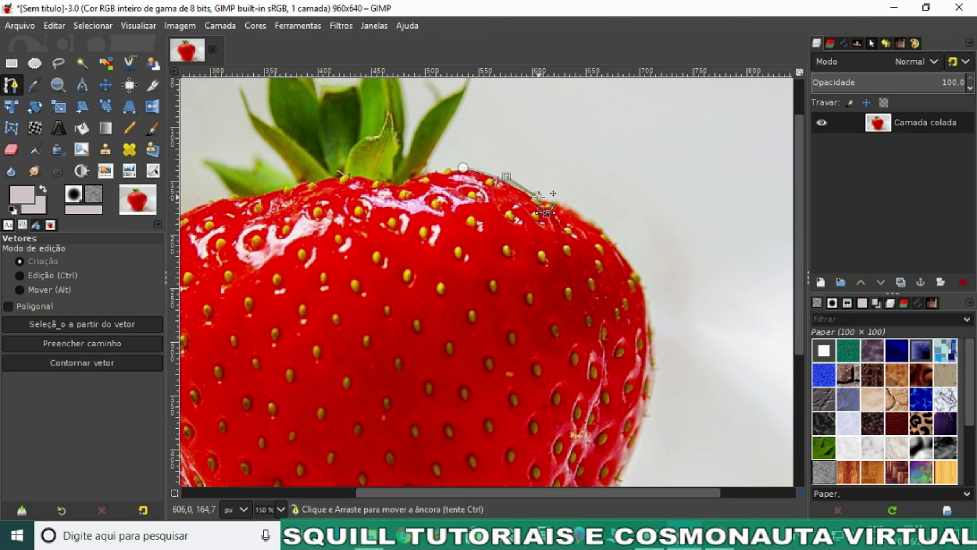
- Reposition the second anchor and shape its Bézier handles so the curve hugs the upper edge
{"action": "left_click_drag", "start_coordinate": [538, 196], "coordinate": [534, 194]}
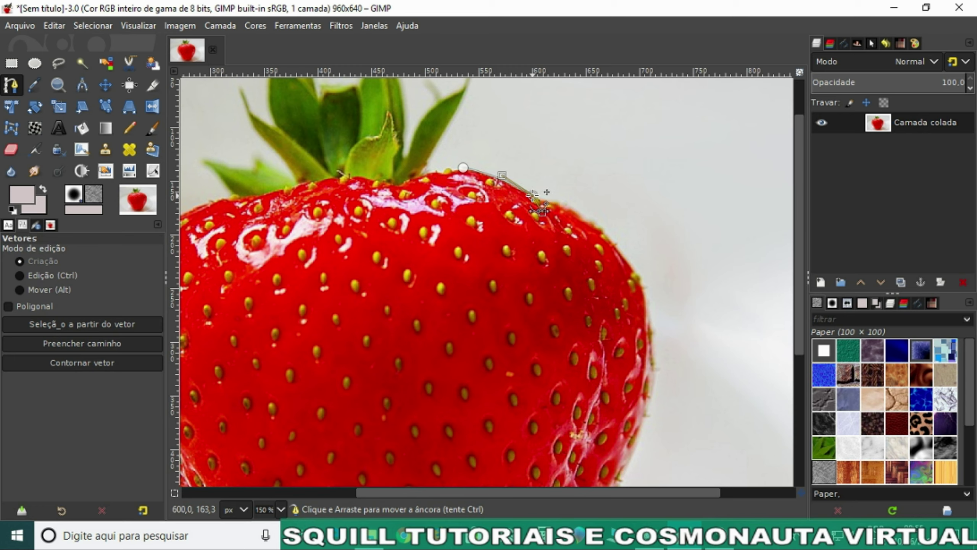
{"action": "left_click_drag", "start_coordinate": [533, 194], "coordinate": [505, 173]}
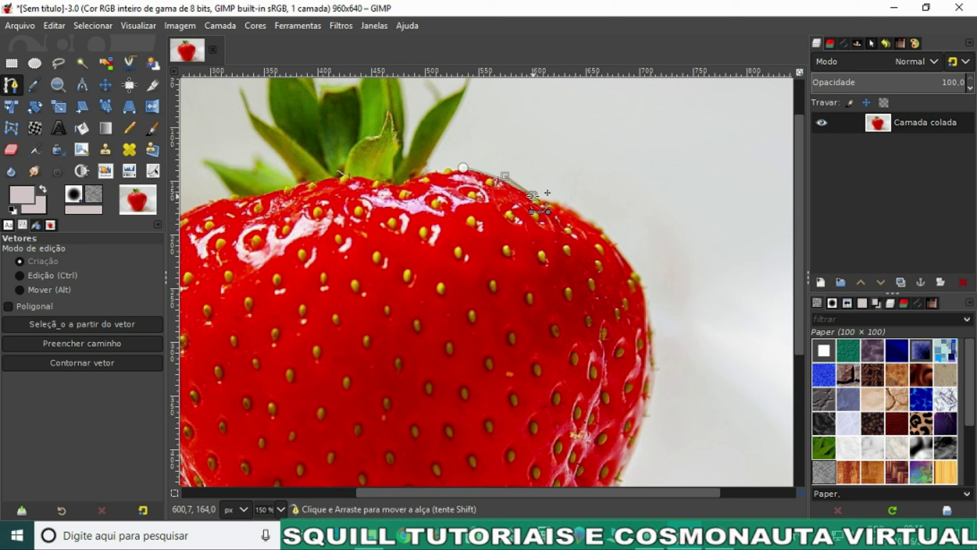
{"action": "left_click_drag", "start_coordinate": [532, 195], "coordinate": [549, 223]}
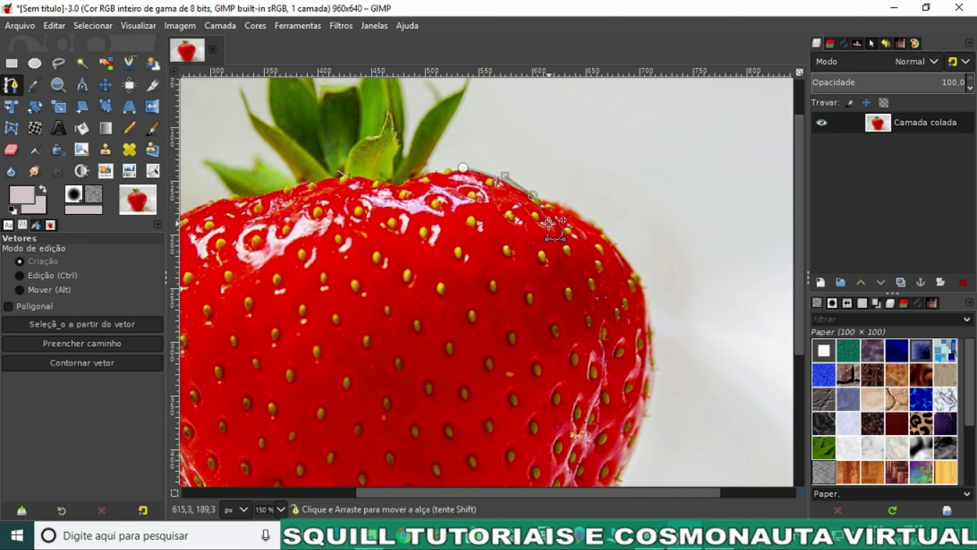
{"action": "mouse_move", "coordinate": [549, 223]}
{"action": "left_mouse_down"}
{"action": "mouse_move", "coordinate": [557, 197]}
{"action": "mouse_move", "coordinate": [552, 214]}
{"action": "left_mouse_up"}
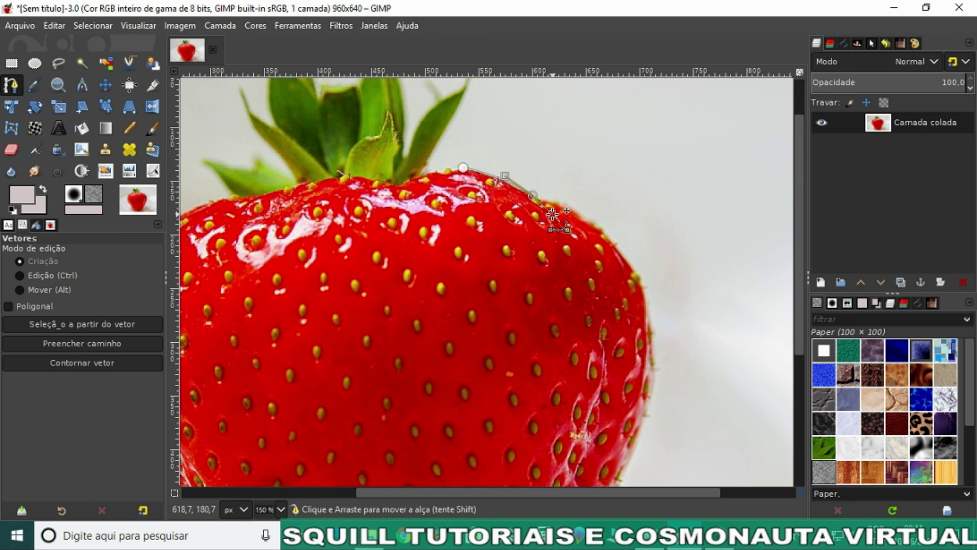
{"action": "left_click_drag", "start_coordinate": [552, 214], "coordinate": [533, 195]}
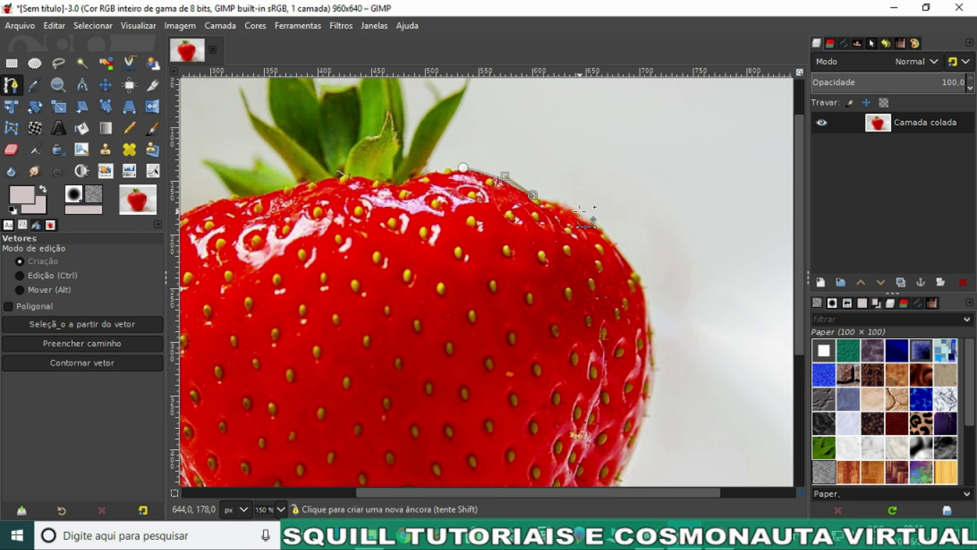
- Add a curved anchor on the right shoulder and move the earlier anchor onto the edge
{"action": "left_click", "coordinate": [599, 225]}
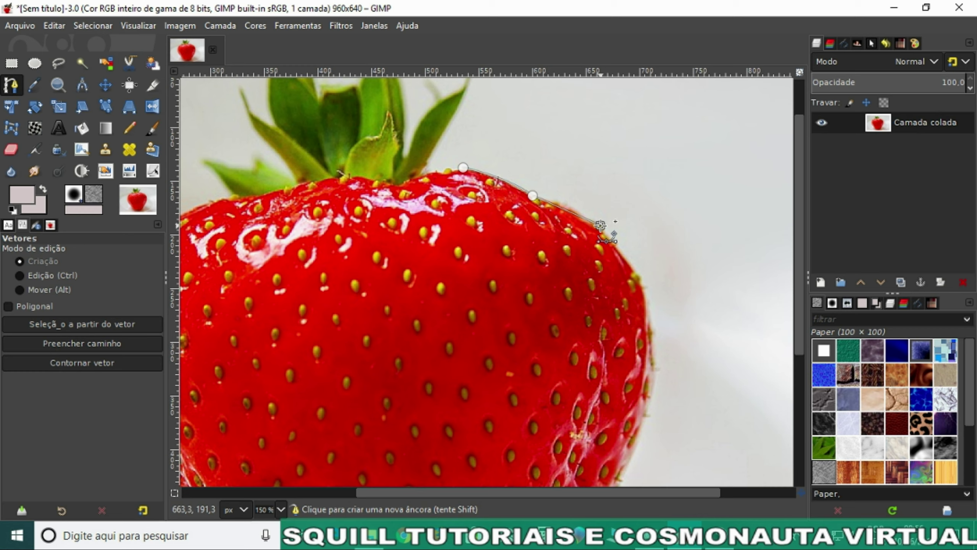
{"action": "left_click_drag", "start_coordinate": [600, 226], "coordinate": [615, 243]}
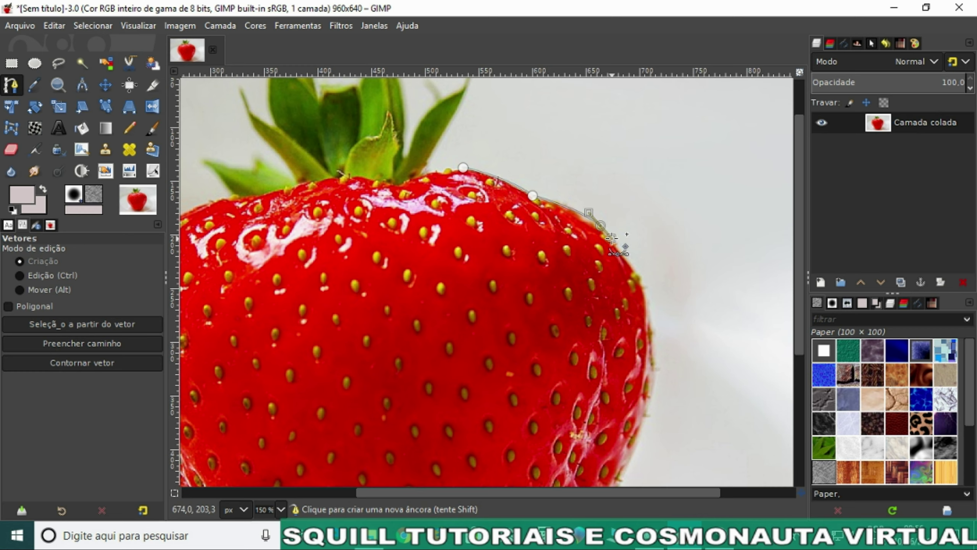
{"action": "left_click_drag", "start_coordinate": [616, 243], "coordinate": [587, 217]}
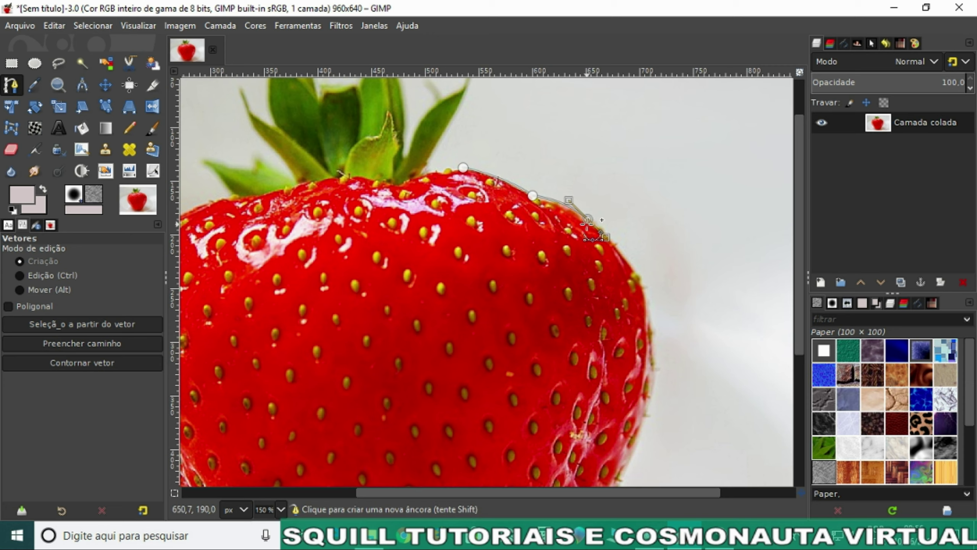
{"action": "left_click_drag", "start_coordinate": [568, 200], "coordinate": [570, 199]}
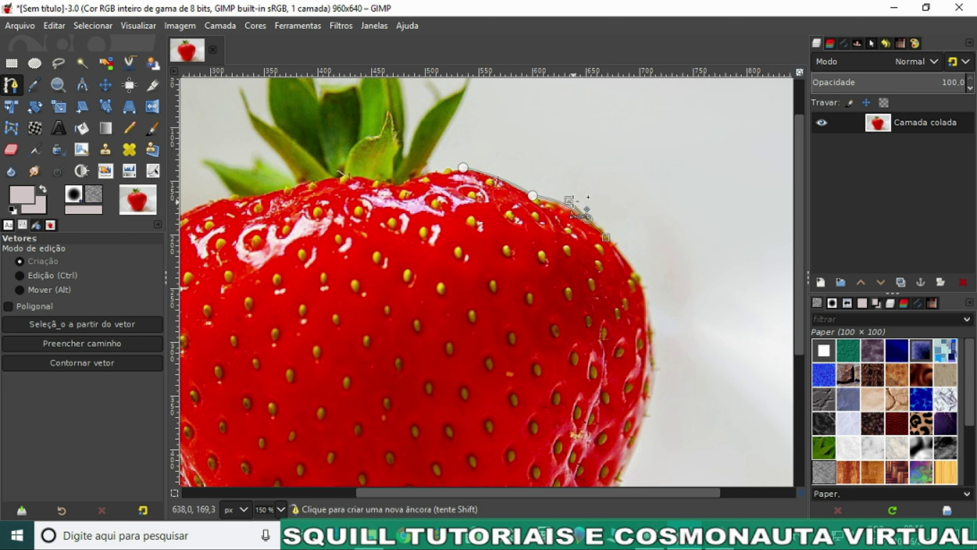
{"action": "left_click", "coordinate": [534, 194]}
{"action": "left_click_drag", "start_coordinate": [535, 195], "coordinate": [538, 198]}
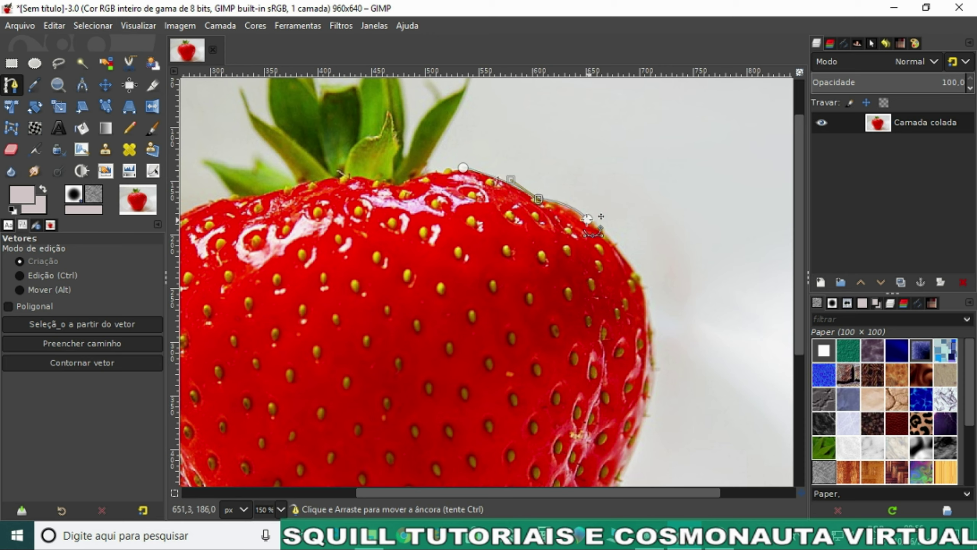
- Balance the rightmost anchor's handles and add a curved anchor further down the right side
{"action": "left_click", "coordinate": [463, 168]}
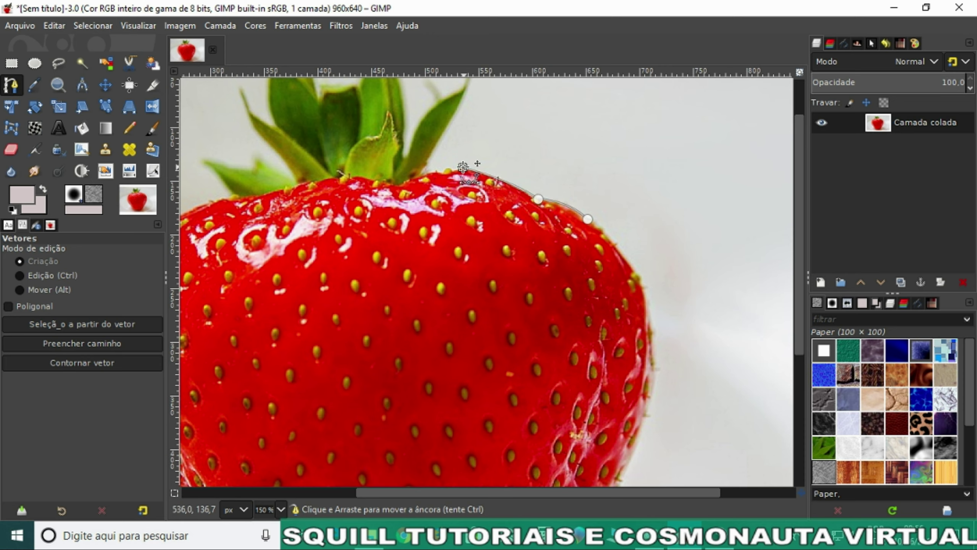
{"action": "left_click", "coordinate": [587, 219]}
{"action": "left_click_drag", "start_coordinate": [588, 219], "coordinate": [590, 220]}
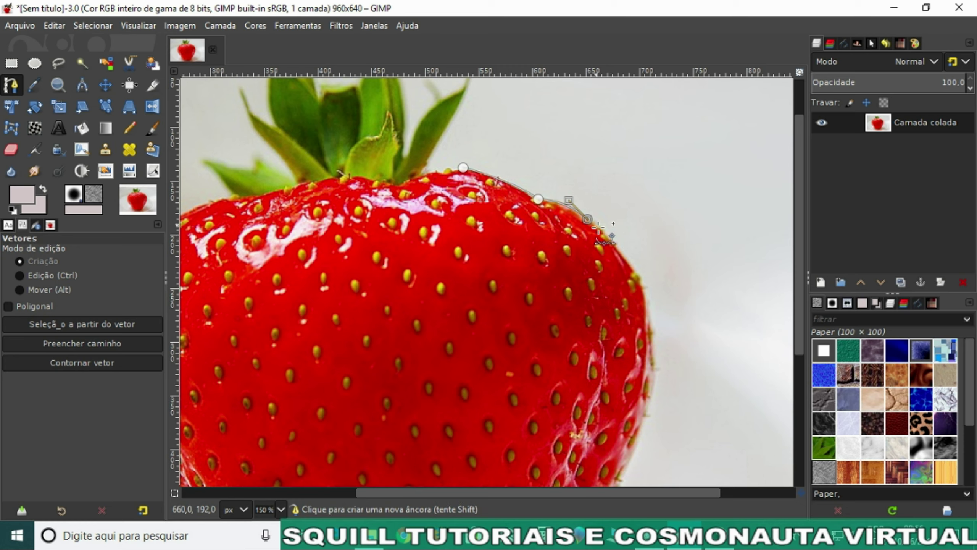
{"action": "left_click", "coordinate": [647, 314]}
{"action": "mouse_move", "coordinate": [647, 314]}
{"action": "left_mouse_down"}
{"action": "mouse_move", "coordinate": [643, 371]}
{"action": "mouse_move", "coordinate": [649, 364]}
{"action": "left_mouse_up"}
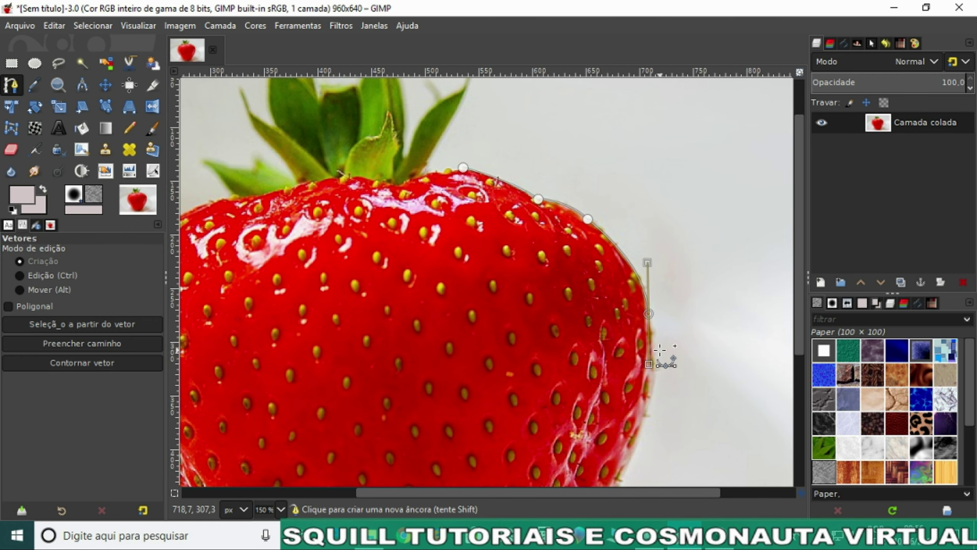
- Add a curved anchor on the lower right side and shape it to follow the skin
{"action": "scroll", "coordinate": [659, 349], "scroll_direction": "up", "scroll_amount": 1}
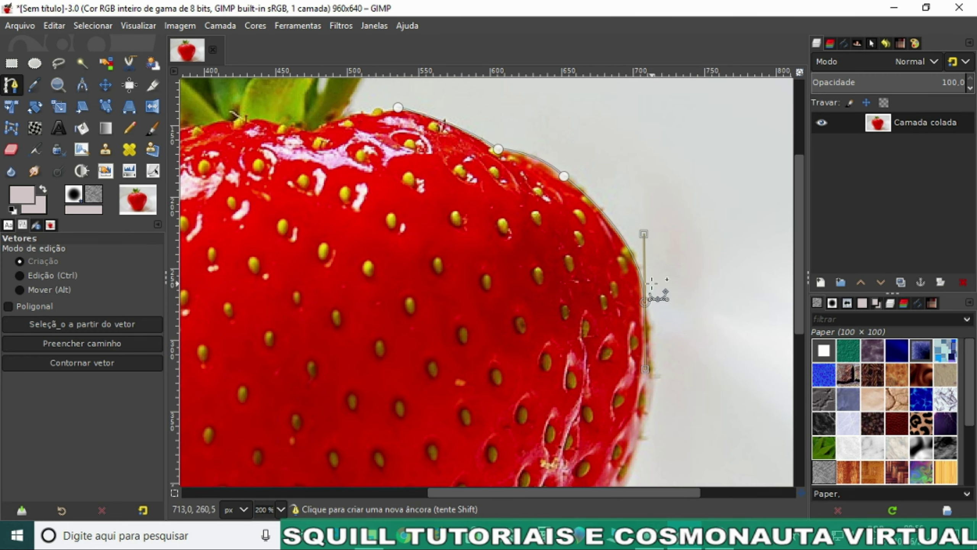
{"action": "scroll", "coordinate": [654, 288], "scroll_direction": "down", "scroll_amount": 3}
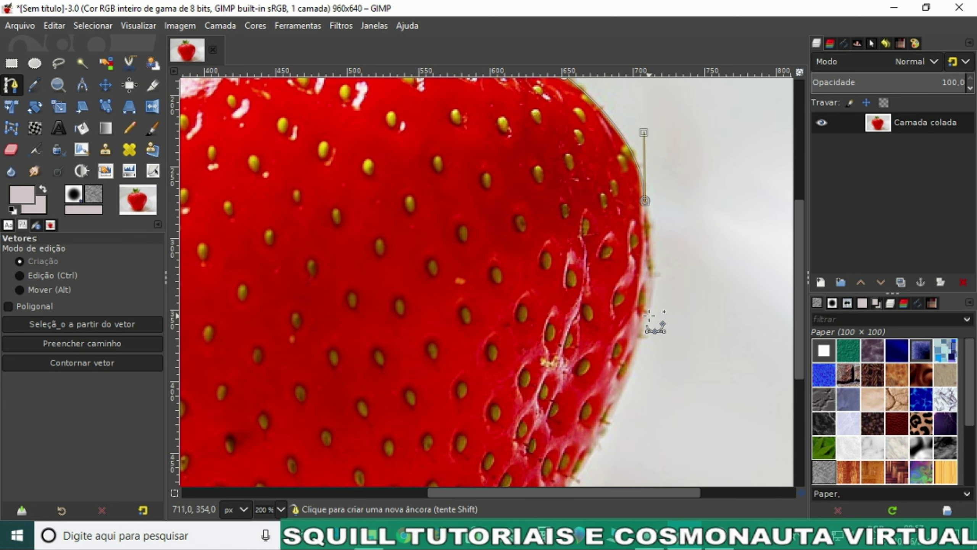
{"action": "left_click_drag", "start_coordinate": [649, 315], "coordinate": [638, 355]}
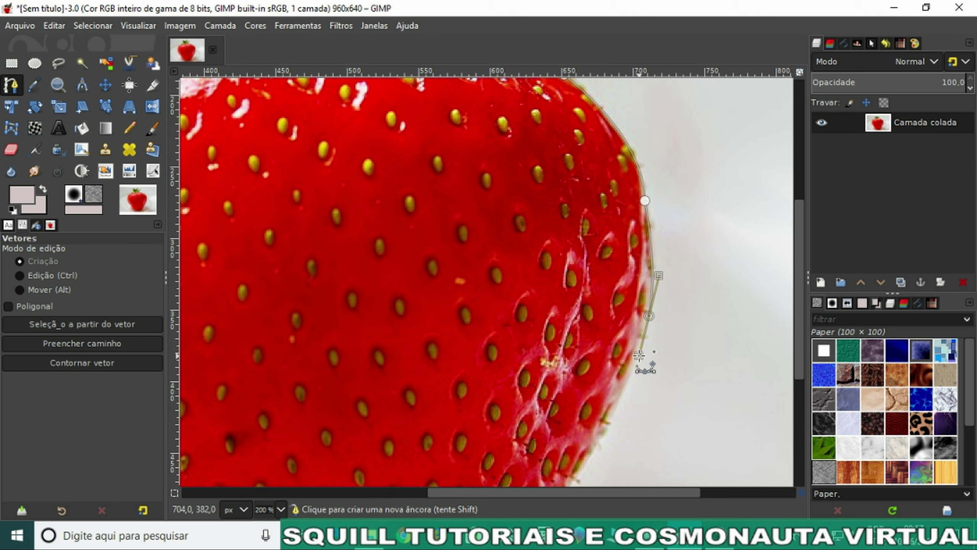
{"action": "left_click_drag", "start_coordinate": [639, 355], "coordinate": [649, 315]}
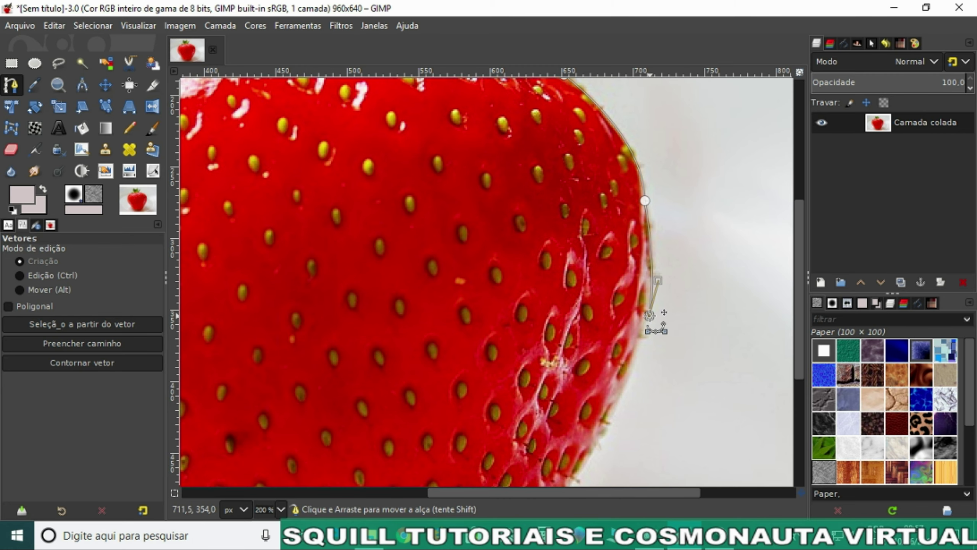
{"action": "scroll", "coordinate": [650, 312], "scroll_direction": "down", "scroll_amount": 3}
{"action": "left_click_drag", "start_coordinate": [564, 397], "coordinate": [542, 422]}
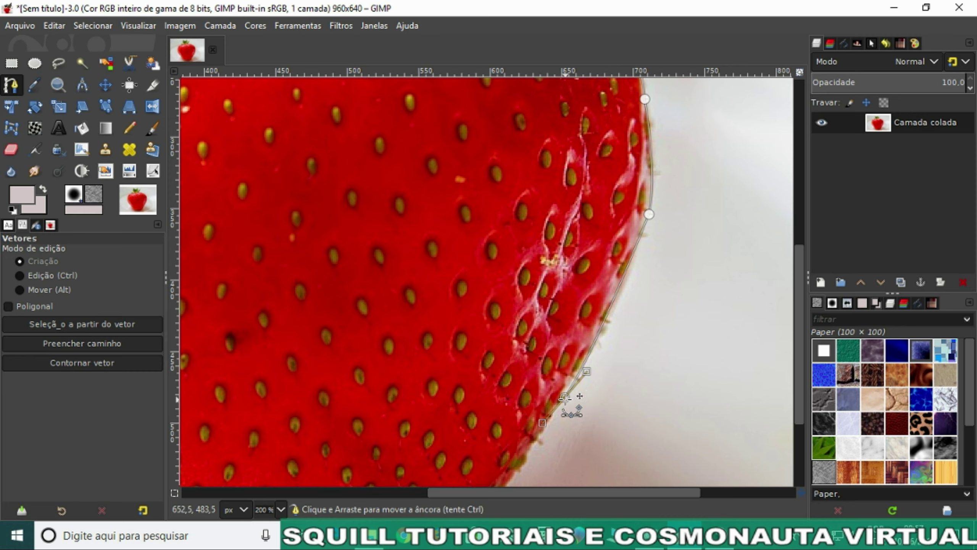
{"action": "left_click_drag", "start_coordinate": [564, 397], "coordinate": [574, 381]}
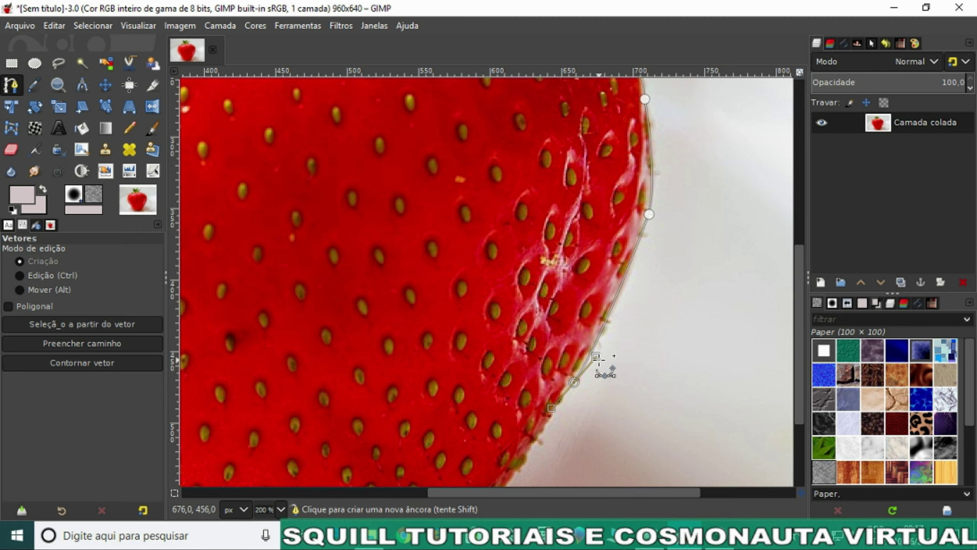
{"action": "left_click_drag", "start_coordinate": [596, 357], "coordinate": [597, 356]}
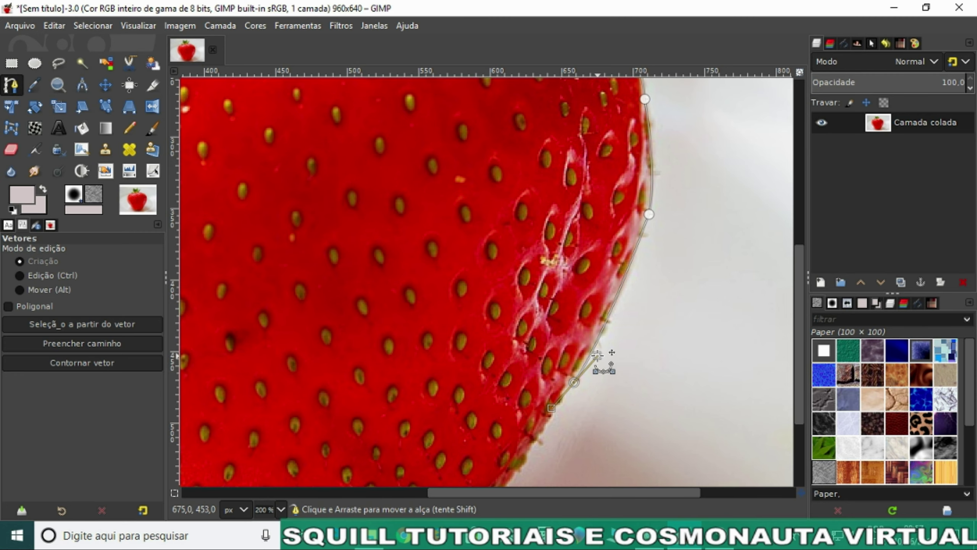
{"action": "scroll", "coordinate": [596, 355], "scroll_direction": "down", "scroll_amount": 3}
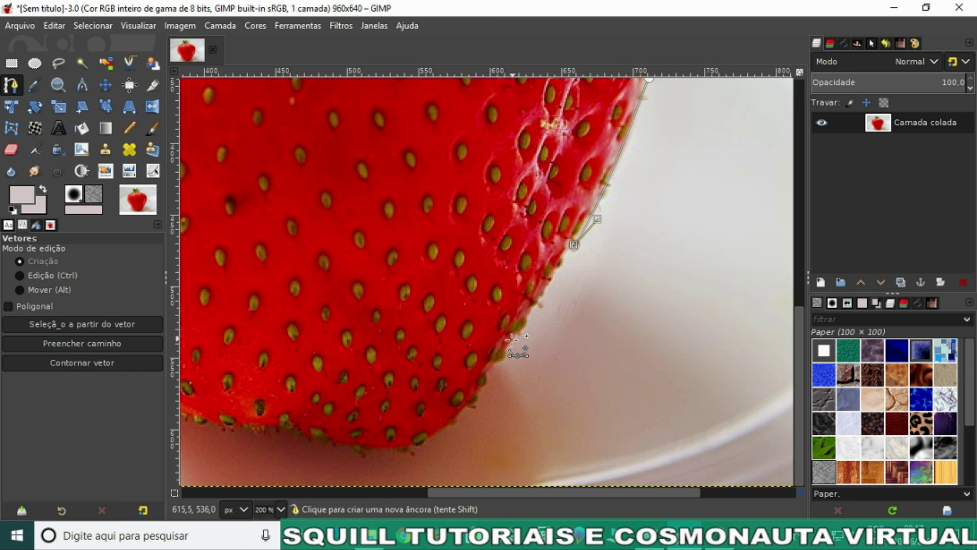
- Add curved anchors along the bottom edge, replacing a misplaced anchor deleted with Ctrl+Backspace
{"action": "left_click", "coordinate": [483, 385]}
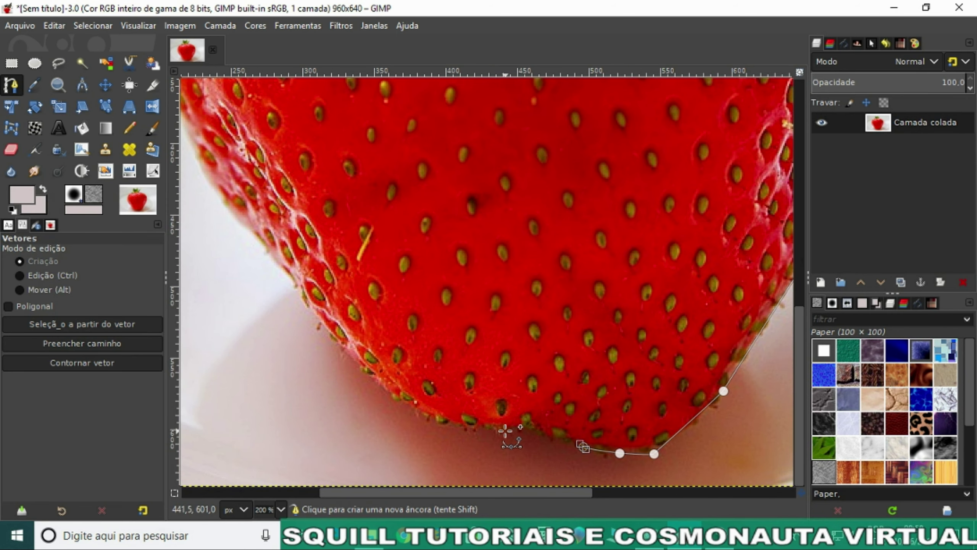
{"action": "left_click_drag", "start_coordinate": [504, 430], "coordinate": [490, 433]}
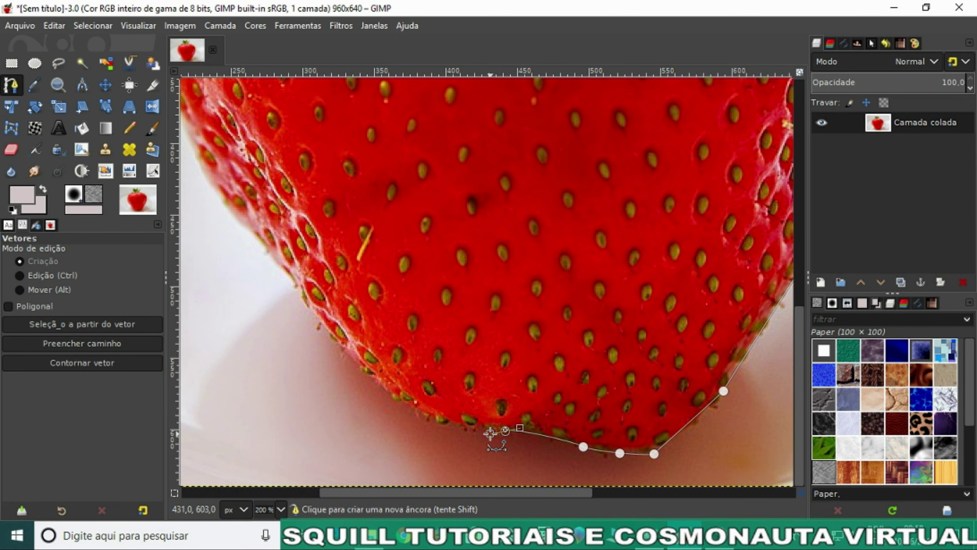
{"action": "left_click_drag", "start_coordinate": [490, 433], "coordinate": [530, 422]}
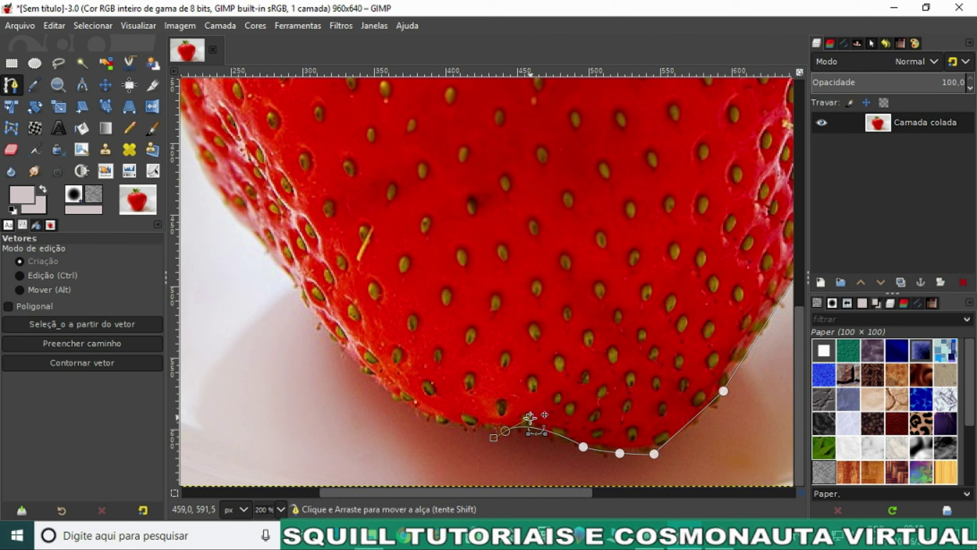
{"action": "left_click", "coordinate": [440, 423]}
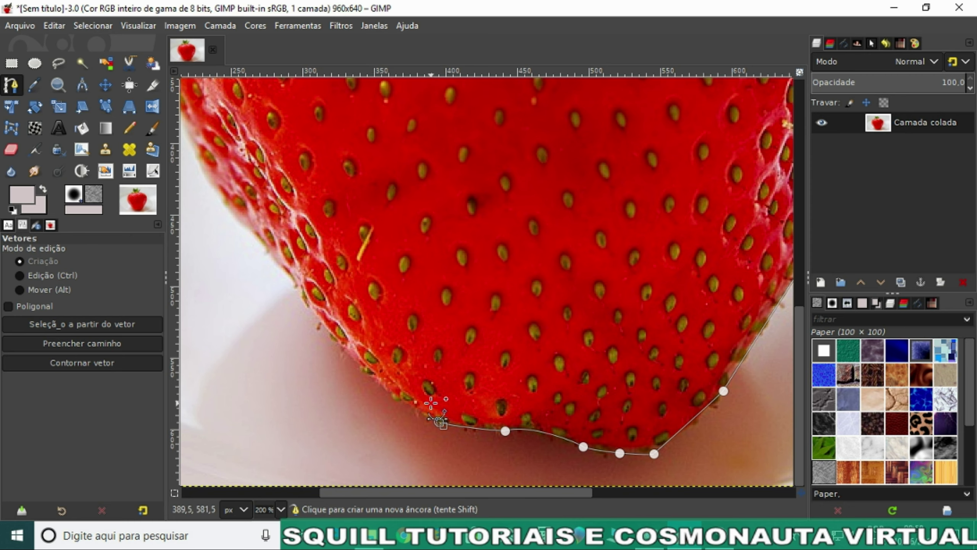
{"action": "key", "text": "ctrl"}
{"action": "key", "text": "BackSpace"}
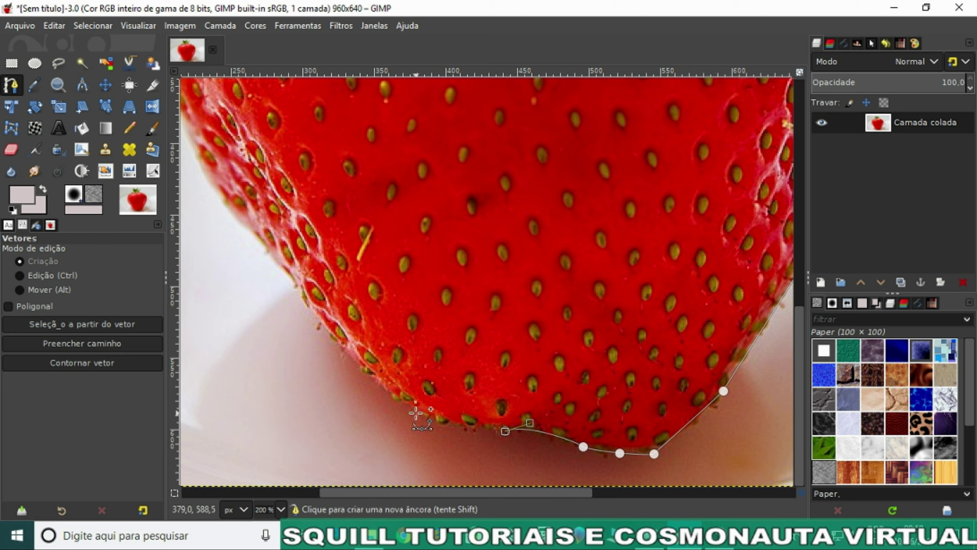
{"action": "left_click", "coordinate": [416, 412]}
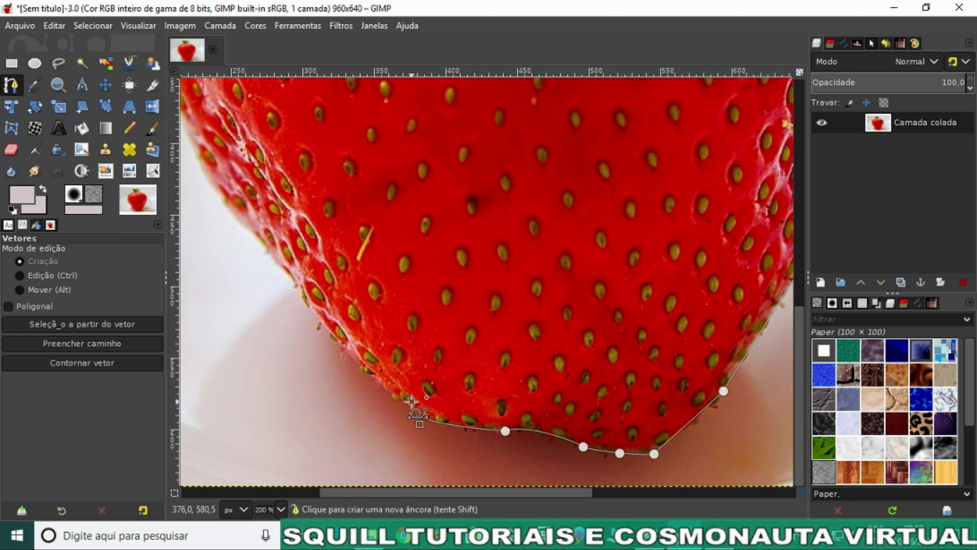
- Curve the path upward where the edge turns and add an anchor on the left edge
{"action": "left_click_drag", "start_coordinate": [332, 337], "coordinate": [319, 320]}
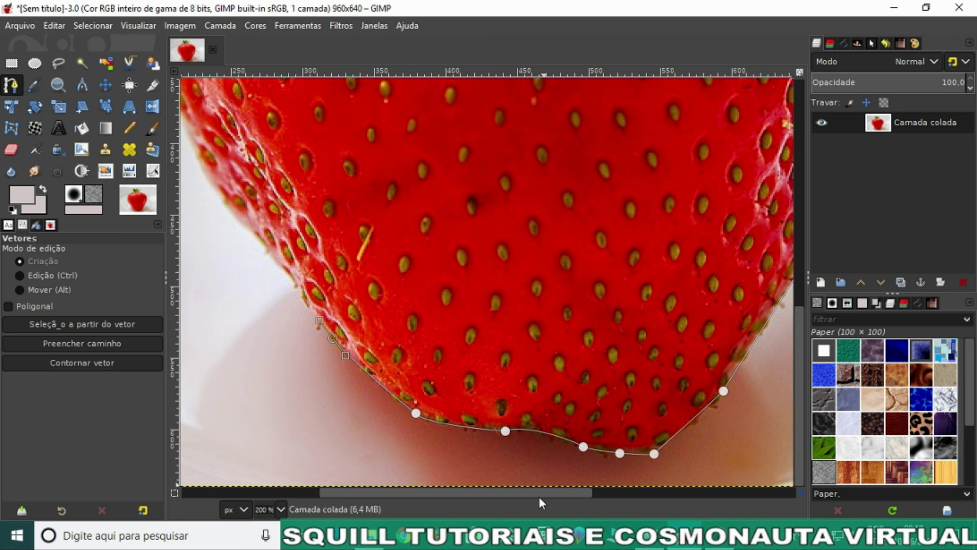
{"action": "left_click_drag", "start_coordinate": [533, 491], "coordinate": [515, 490]}
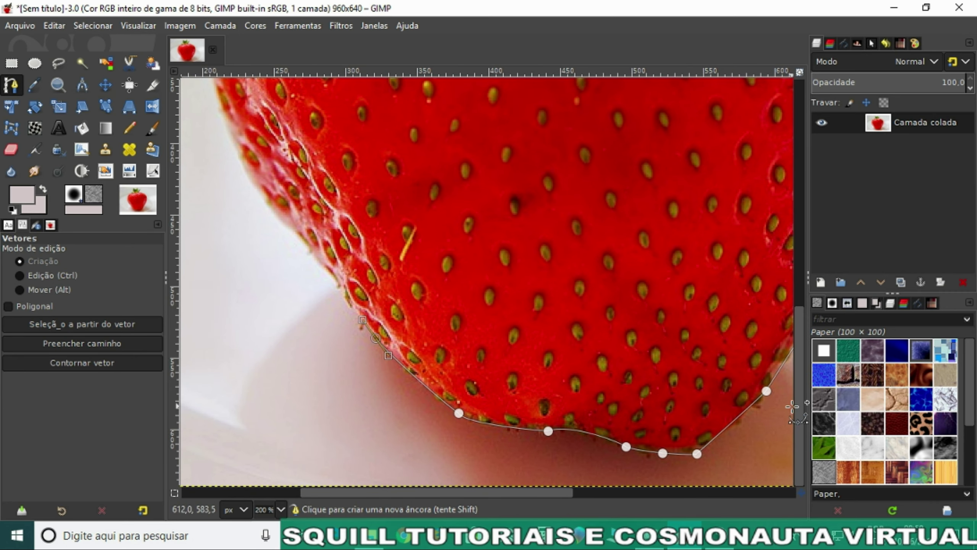
{"action": "left_click_drag", "start_coordinate": [798, 411], "coordinate": [800, 406]}
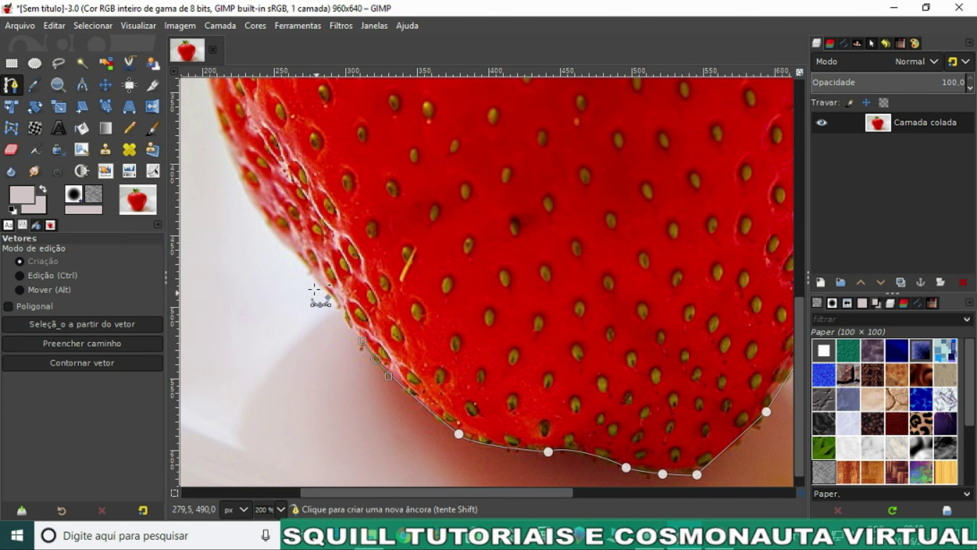
{"action": "left_click", "coordinate": [265, 218]}
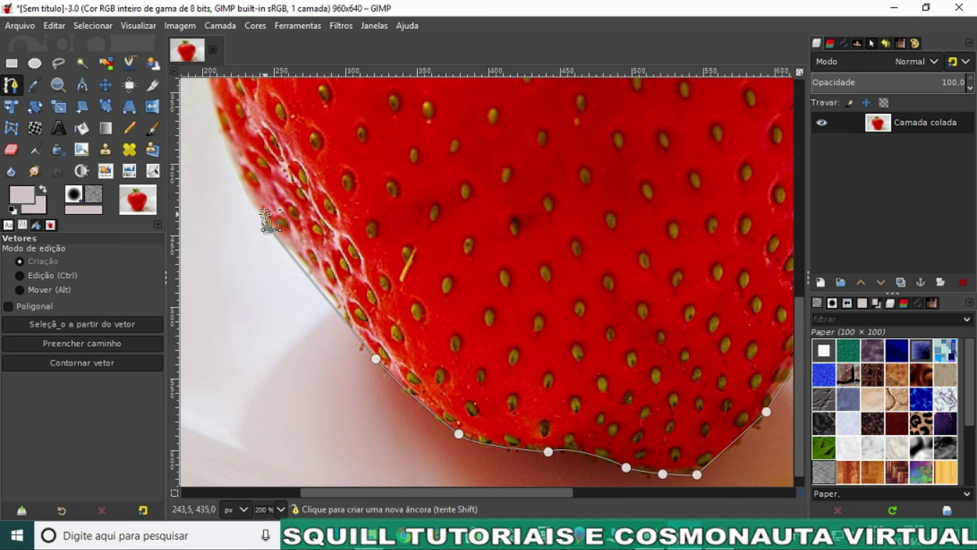
{"action": "left_click_drag", "start_coordinate": [265, 221], "coordinate": [260, 218]}
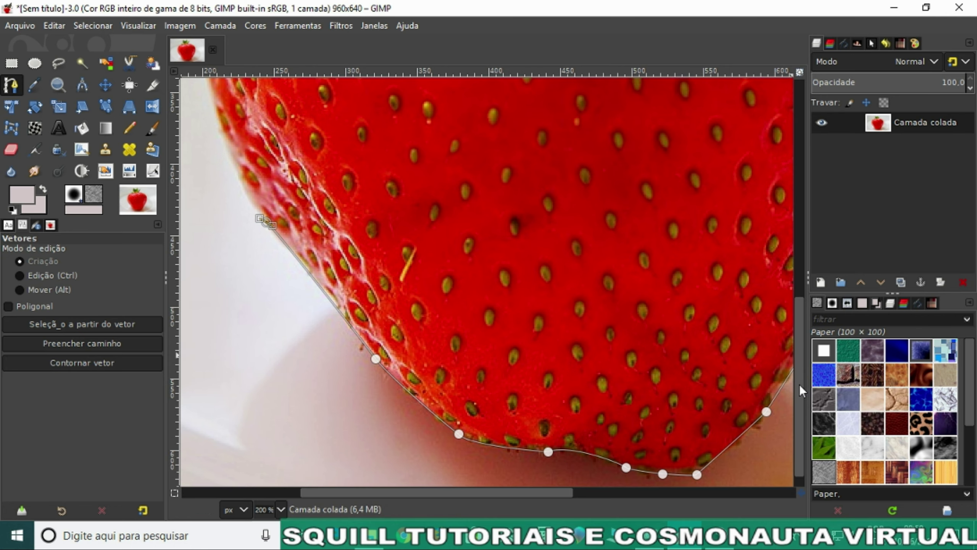
{"action": "left_click_drag", "start_coordinate": [799, 384], "coordinate": [803, 335]}
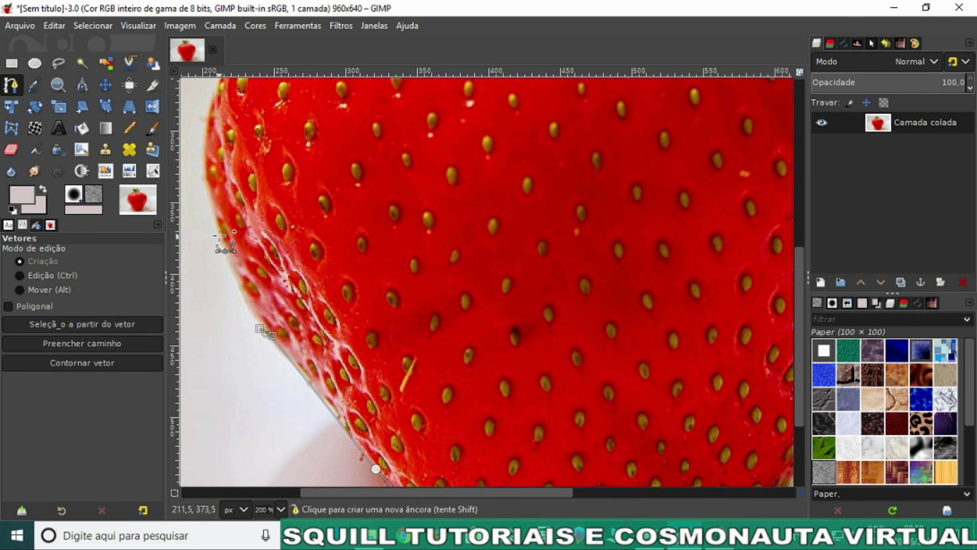
- Add anchors higher up the left edge to the strawberry's upper-left corner
{"action": "left_click", "coordinate": [218, 234]}
{"action": "left_click_drag", "start_coordinate": [218, 234], "coordinate": [218, 225]}
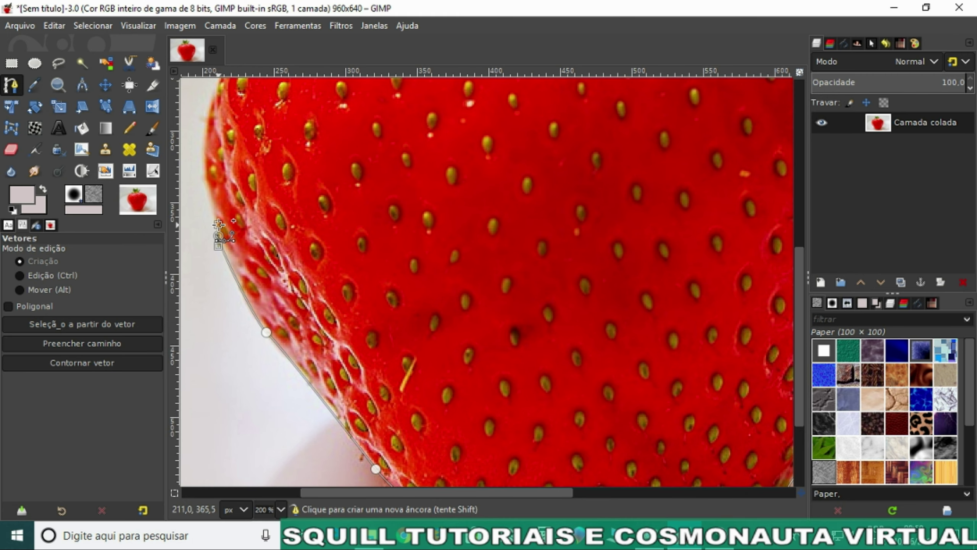
{"action": "scroll", "coordinate": [218, 225], "scroll_direction": "up", "scroll_amount": 3}
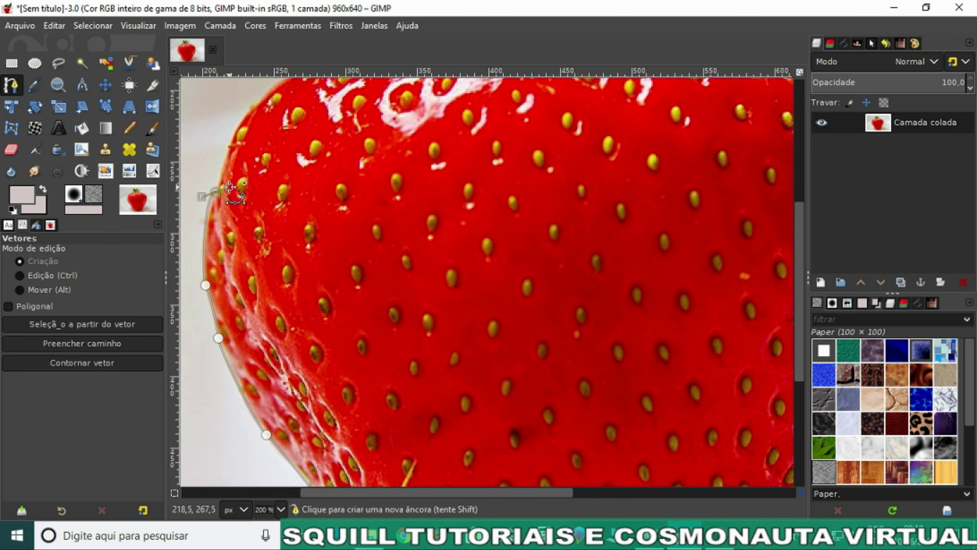
{"action": "mouse_move", "coordinate": [216, 192]}
{"action": "left_mouse_down"}
{"action": "mouse_move", "coordinate": [237, 181]}
{"action": "mouse_move", "coordinate": [229, 179]}
{"action": "left_mouse_up"}
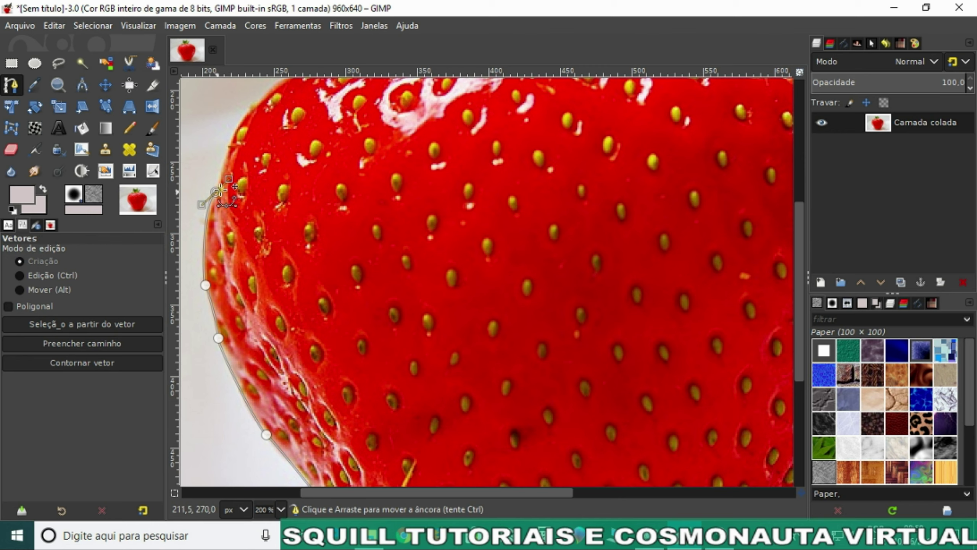
{"action": "left_click", "coordinate": [262, 100]}
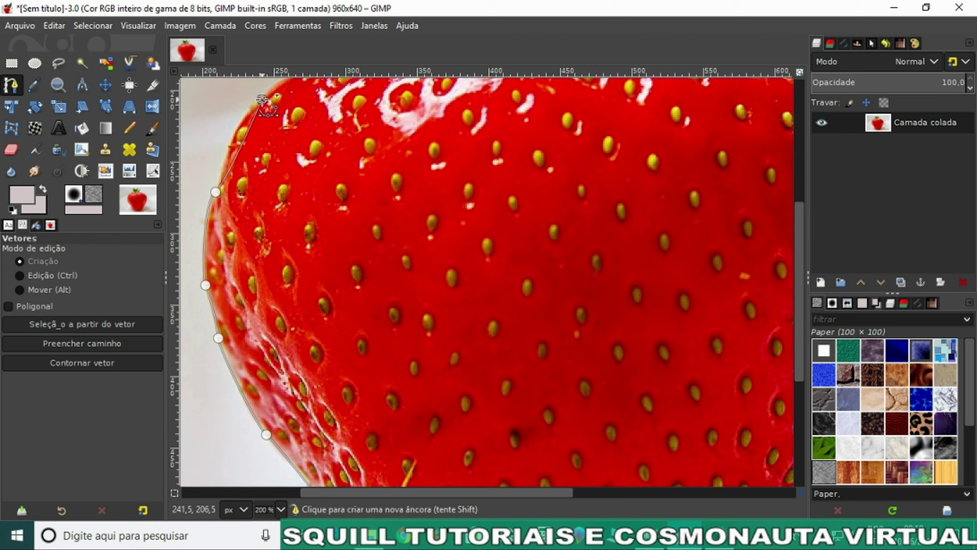
{"action": "left_click_drag", "start_coordinate": [262, 100], "coordinate": [291, 99]}
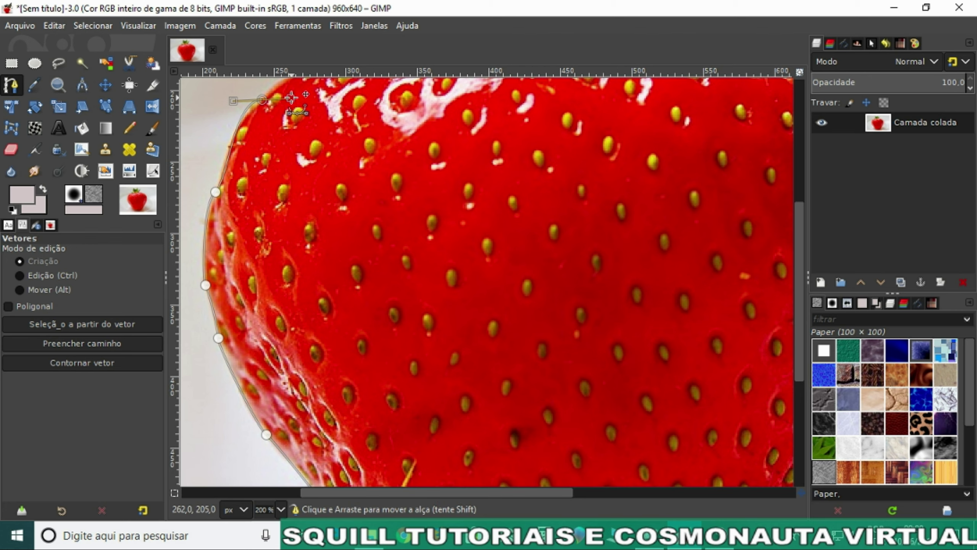
{"action": "left_click_drag", "start_coordinate": [291, 98], "coordinate": [263, 101]}
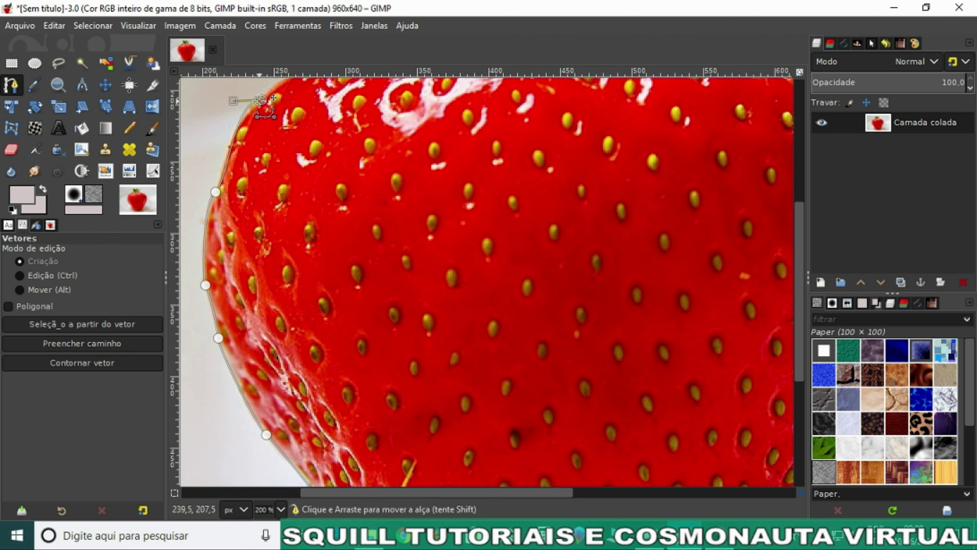
- Add a sharp-turning anchor at the top-left shoulder and a curved anchor along the top edge
{"action": "scroll", "coordinate": [294, 134], "scroll_direction": "up", "scroll_amount": 3}
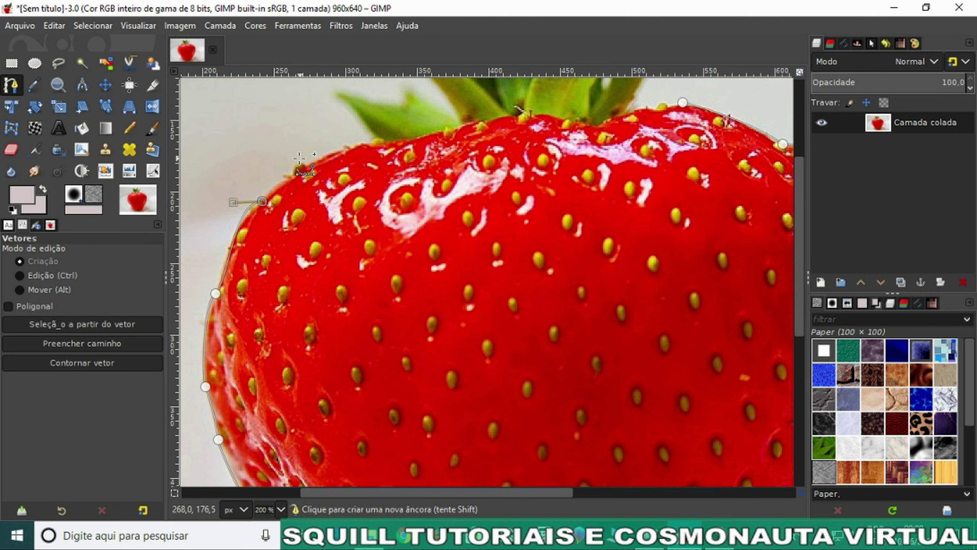
{"action": "left_click_drag", "start_coordinate": [309, 161], "coordinate": [323, 152]}
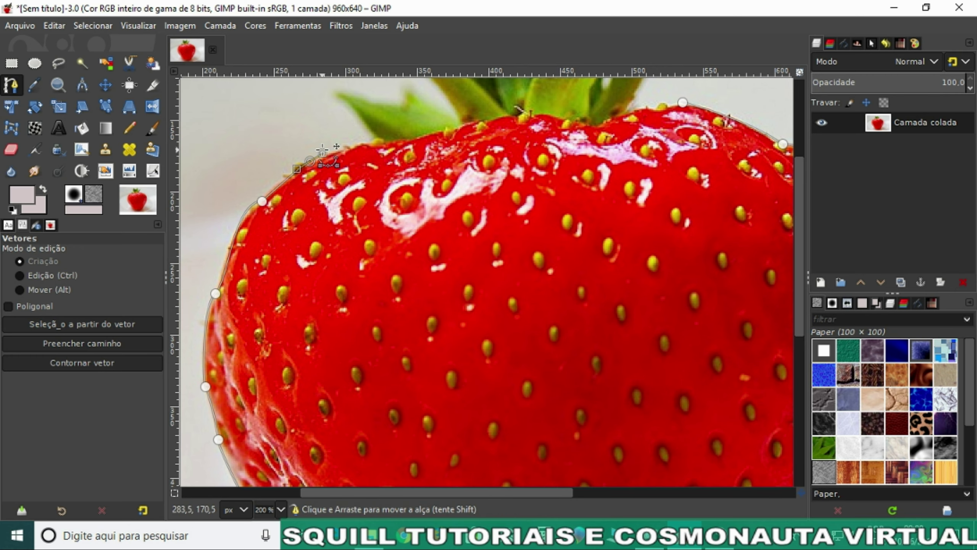
{"action": "left_click_drag", "start_coordinate": [322, 152], "coordinate": [310, 161]}
{"action": "scroll", "coordinate": [470, 124], "scroll_direction": "up", "scroll_amount": 3}
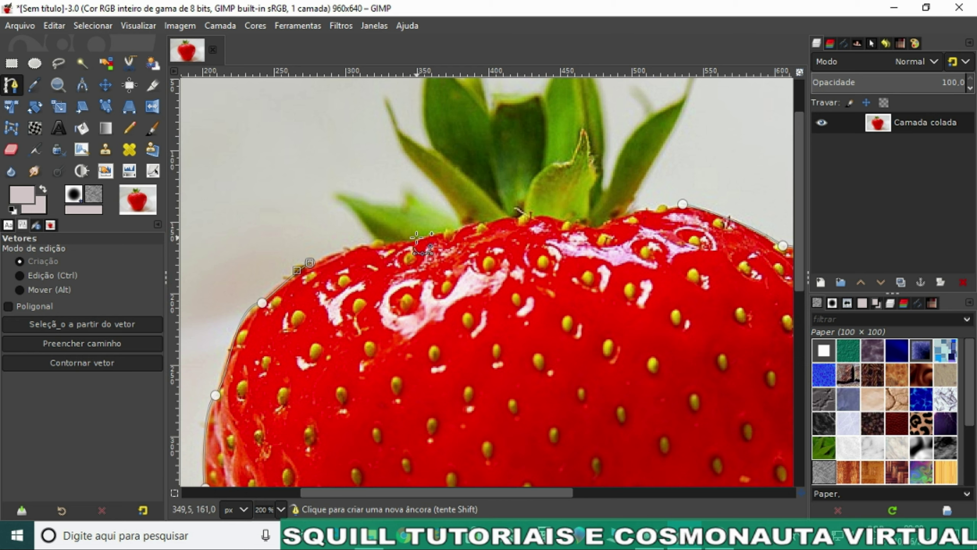
{"action": "left_click", "coordinate": [351, 245]}
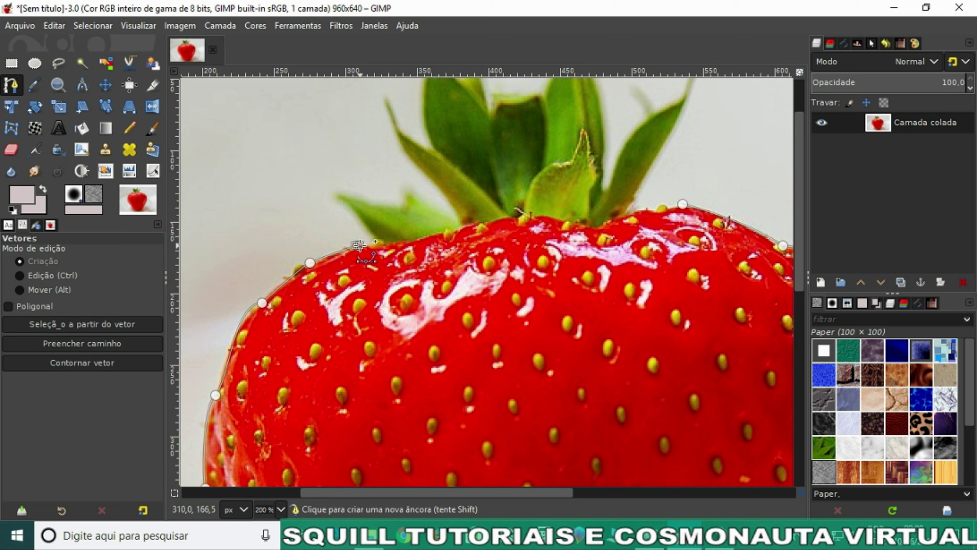
{"action": "left_click_drag", "start_coordinate": [367, 243], "coordinate": [370, 243]}
- Add anchors across the top beneath the leaves, reaching the existing anchor on the right
{"action": "left_click", "coordinate": [445, 231]}
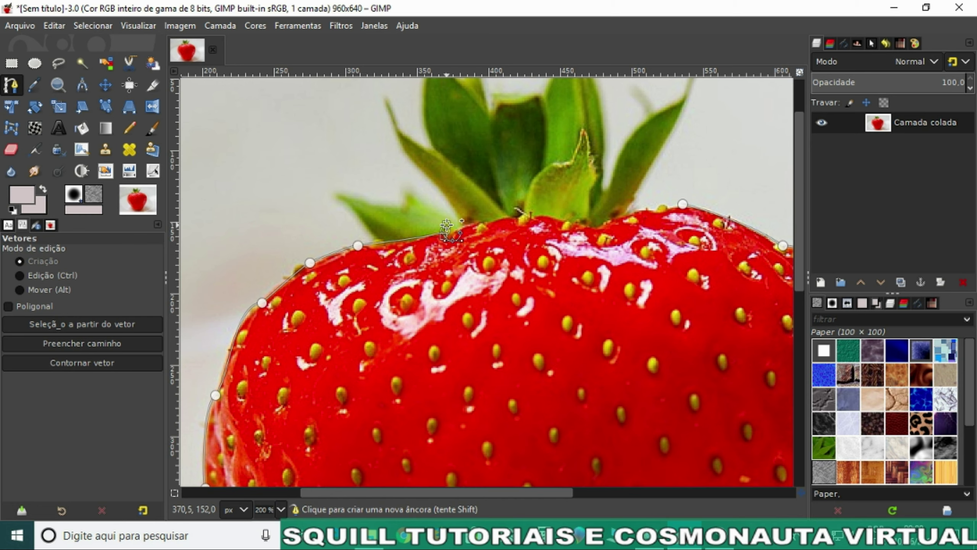
{"action": "left_click", "coordinate": [509, 219]}
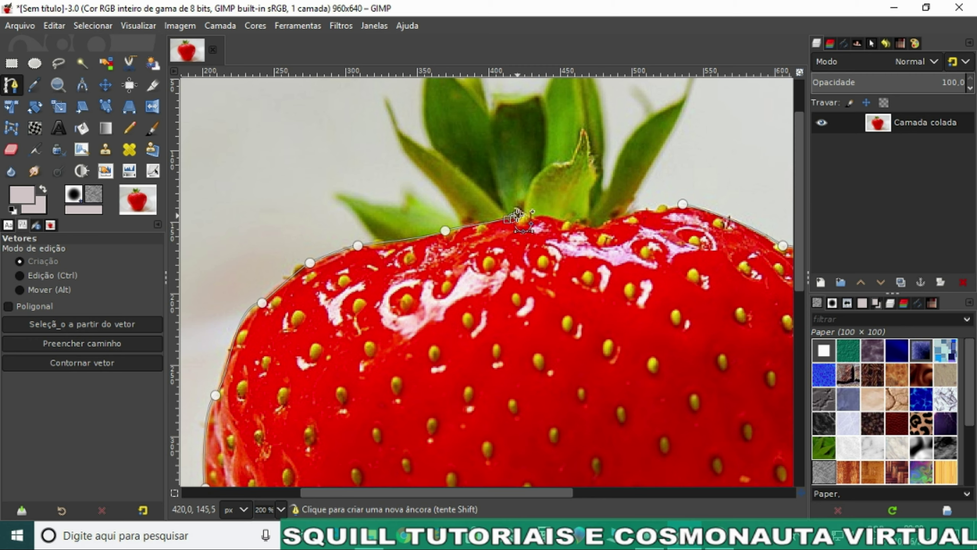
{"action": "left_click_drag", "start_coordinate": [517, 214], "coordinate": [517, 216]}
{"action": "left_click", "coordinate": [552, 217]}
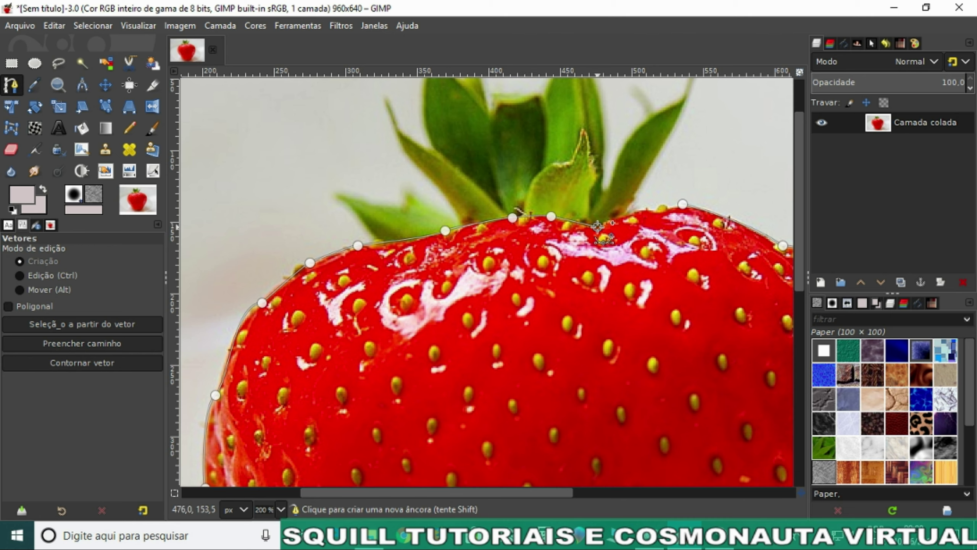
{"action": "left_click", "coordinate": [603, 225]}
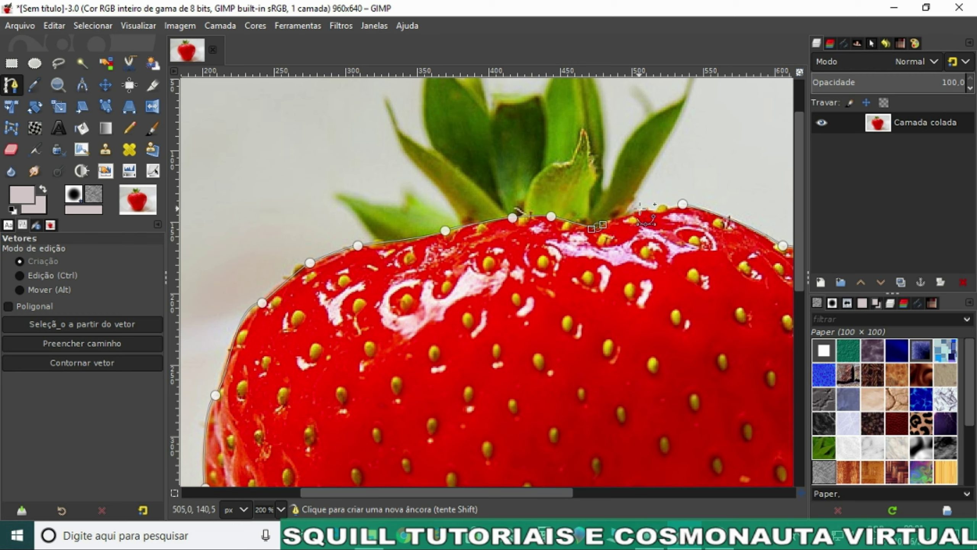
{"action": "left_click", "coordinate": [641, 209]}
{"action": "left_click", "coordinate": [662, 211]}
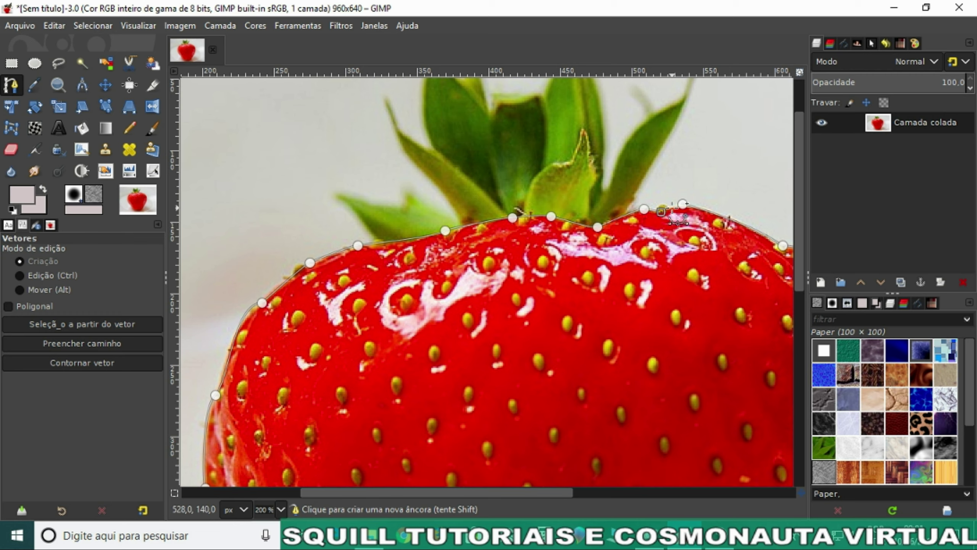
{"action": "left_click", "coordinate": [680, 204]}
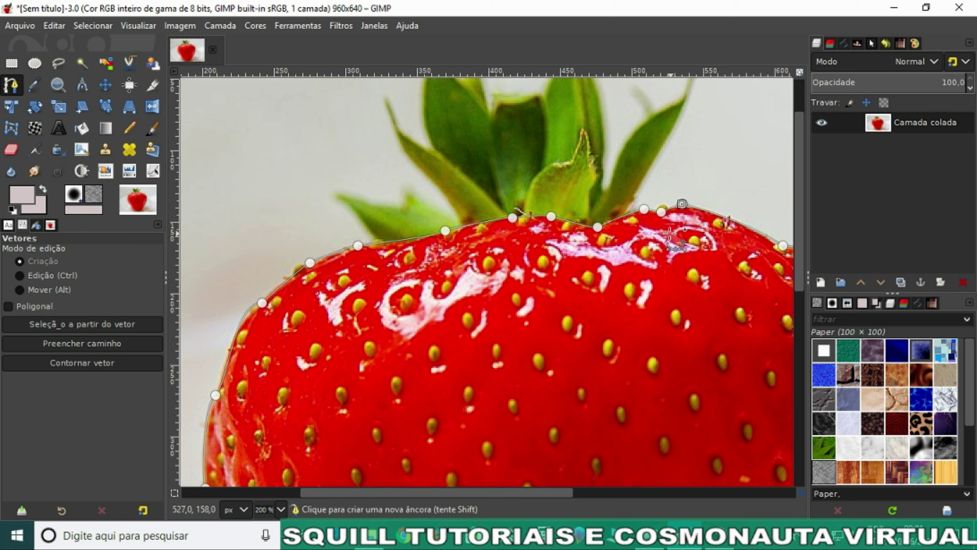
- Convert the traced path into a selection using Path to Selection in the Paths dock
{"action": "left_click", "coordinate": [841, 43]}
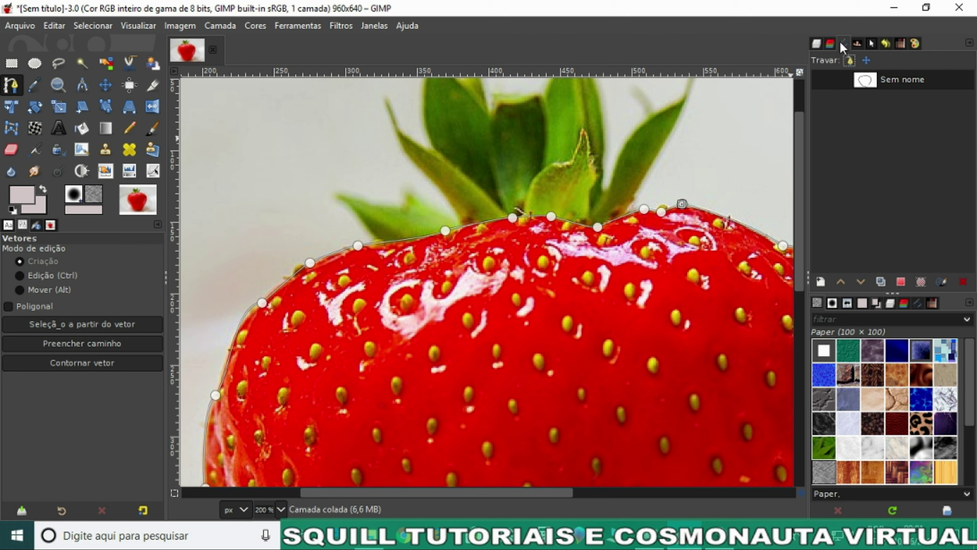
{"action": "left_click", "coordinate": [817, 44]}
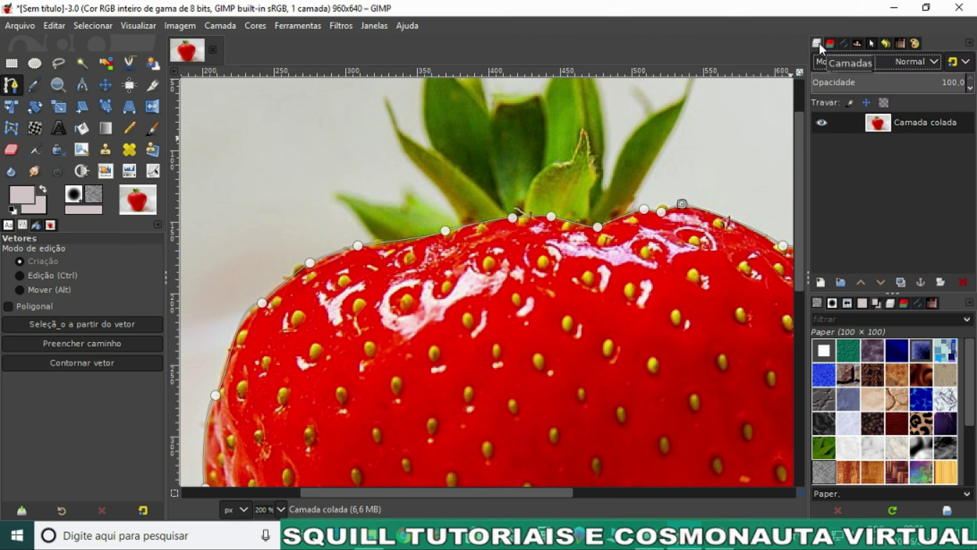
{"action": "left_click", "coordinate": [847, 43]}
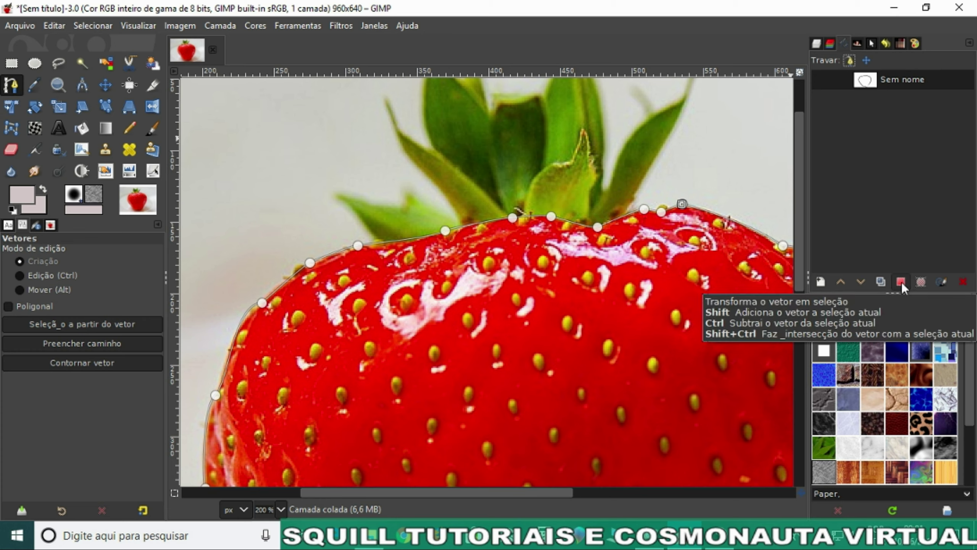
{"action": "left_click", "coordinate": [900, 281]}
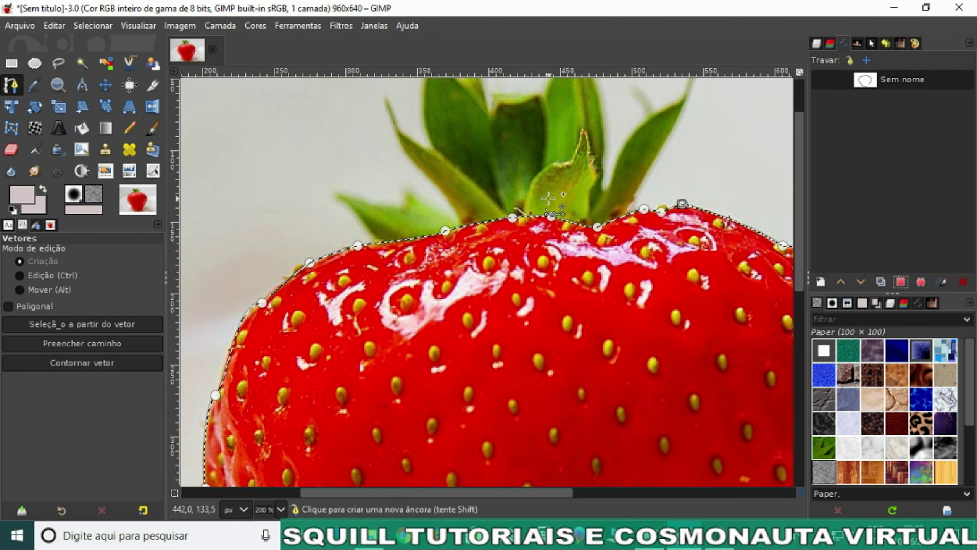
- Move the anchor beside the stem onto the skin and regenerate the selection from the path
{"action": "scroll", "coordinate": [579, 216], "scroll_direction": "down", "scroll_amount": 2}
{"action": "scroll", "coordinate": [607, 208], "scroll_direction": "down", "scroll_amount": 1}
{"action": "scroll", "coordinate": [603, 220], "scroll_direction": "up", "scroll_amount": 1}
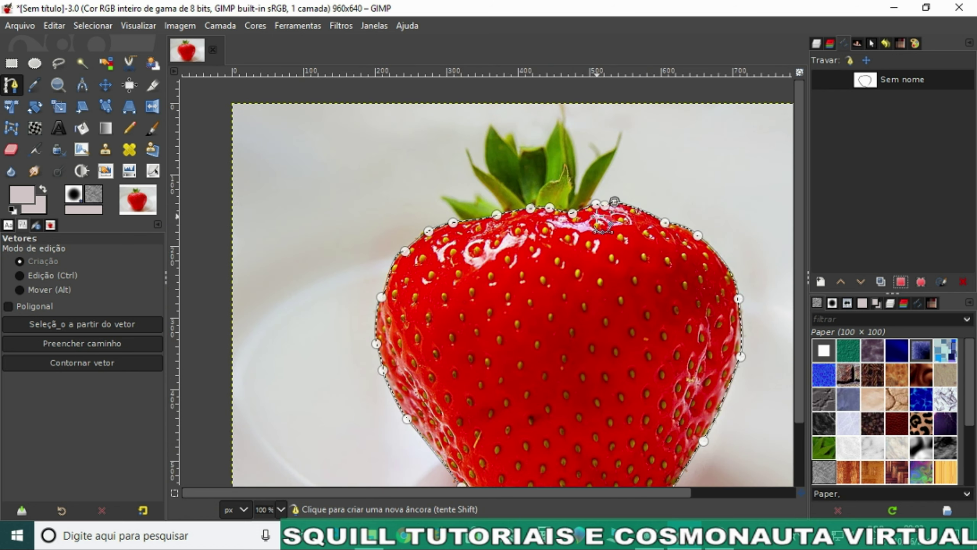
{"action": "scroll", "coordinate": [574, 216], "scroll_direction": "up", "scroll_amount": 2}
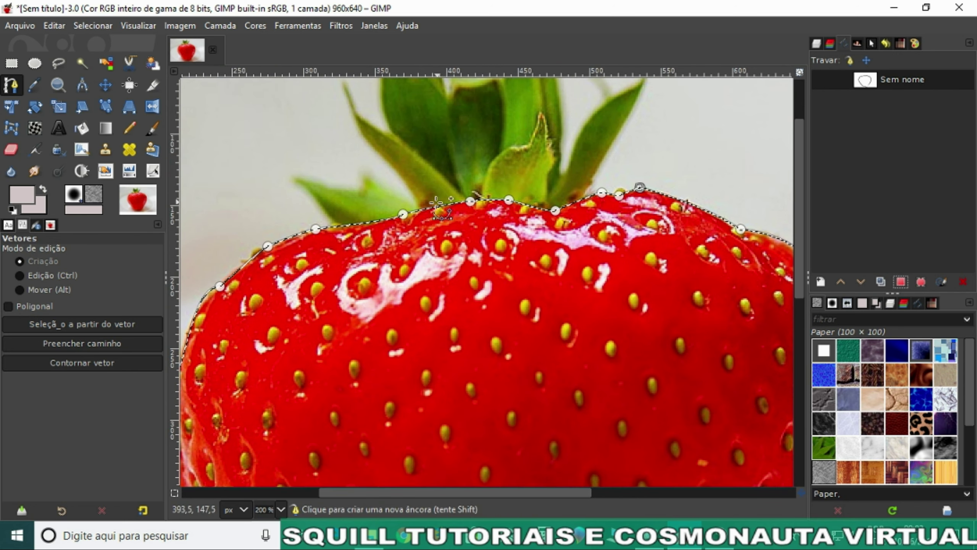
{"action": "left_click_drag", "start_coordinate": [402, 213], "coordinate": [403, 214]}
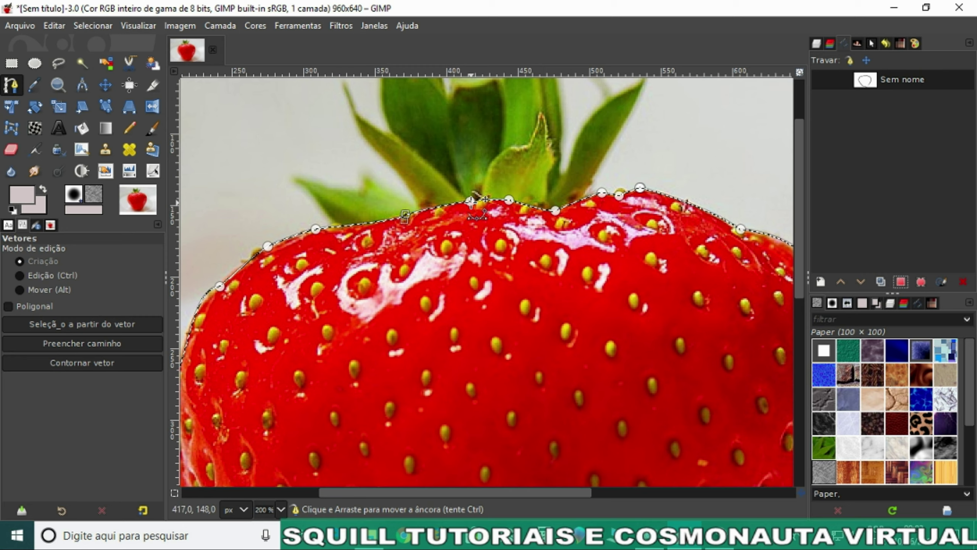
{"action": "left_click_drag", "start_coordinate": [472, 197], "coordinate": [468, 175]}
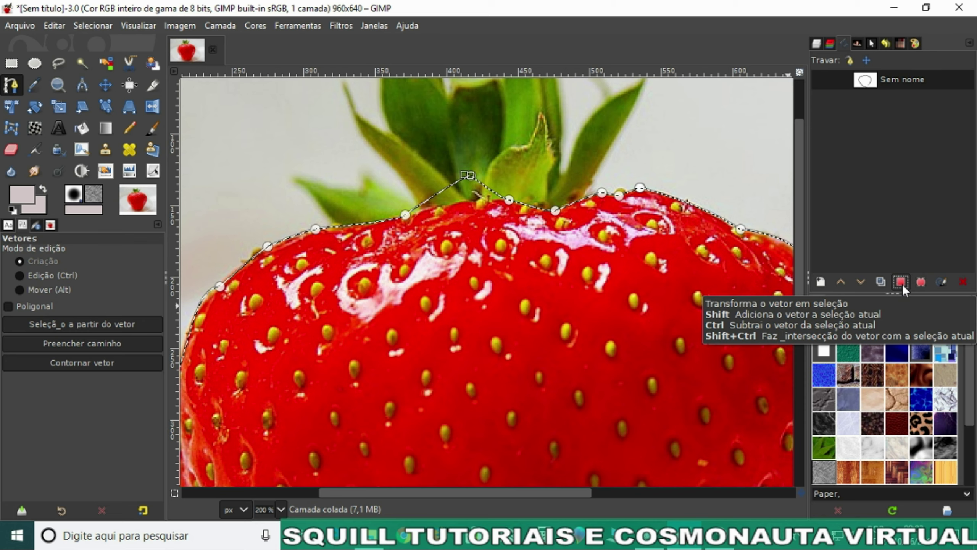
{"action": "left_click_drag", "start_coordinate": [468, 174], "coordinate": [470, 199]}
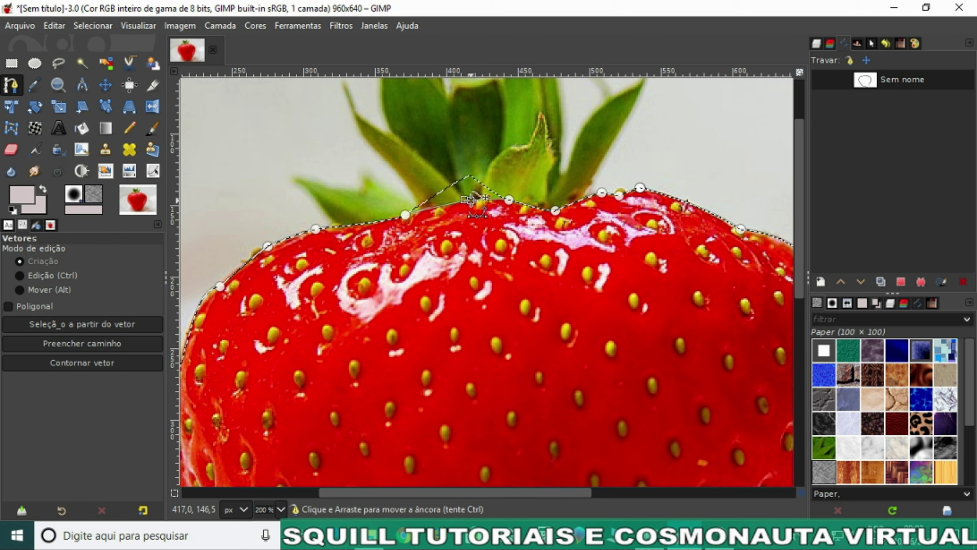
{"action": "left_click", "coordinate": [902, 281]}
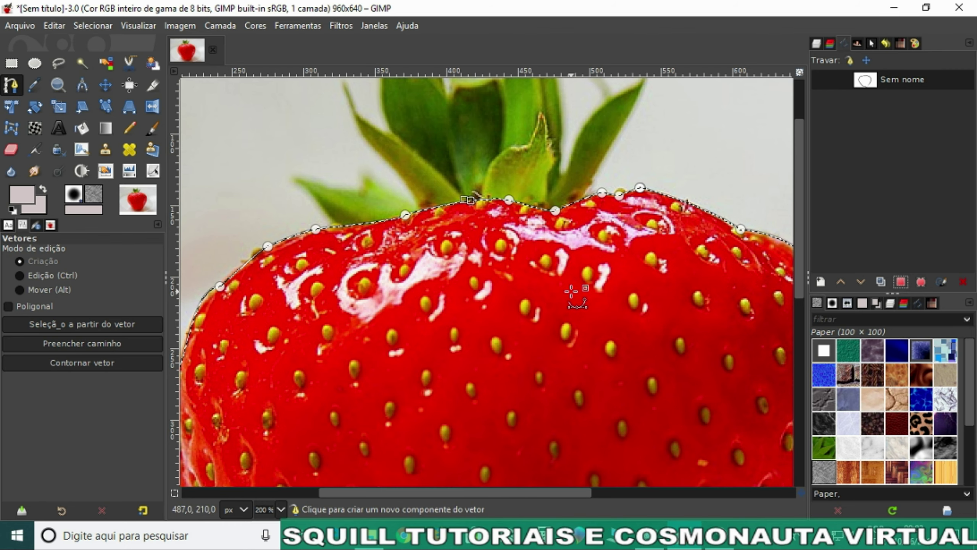
{"action": "scroll", "coordinate": [573, 289], "scroll_direction": "down", "scroll_amount": 1}
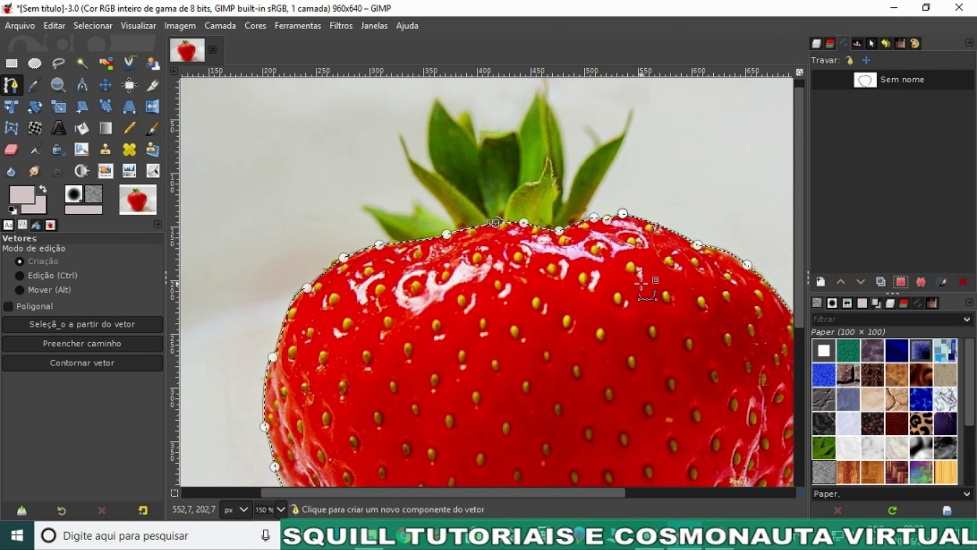
- Return to the Layers list, test-clear the selected strawberry with Delete, then undo it
{"action": "left_click", "coordinate": [816, 43]}
{"action": "right_click", "coordinate": [877, 127]}
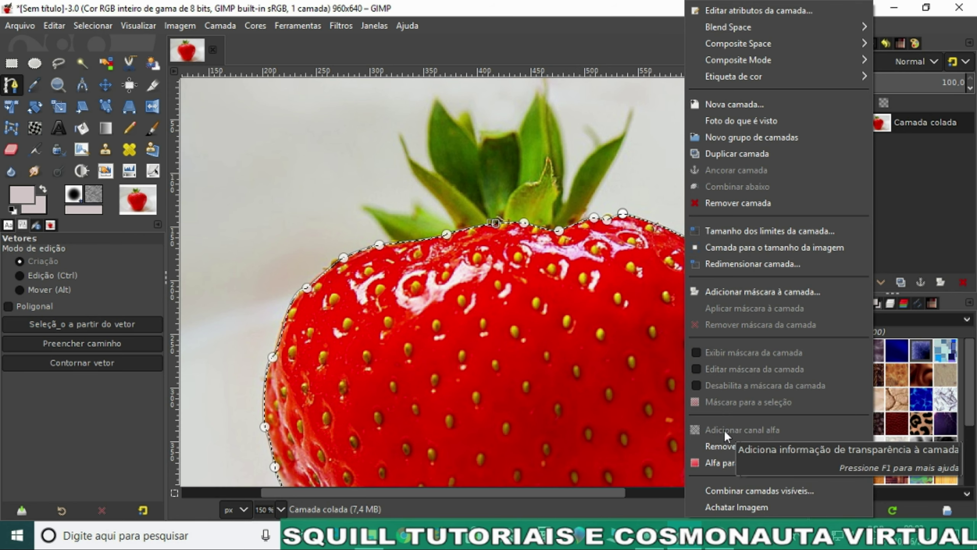
{"action": "left_click", "coordinate": [880, 154]}
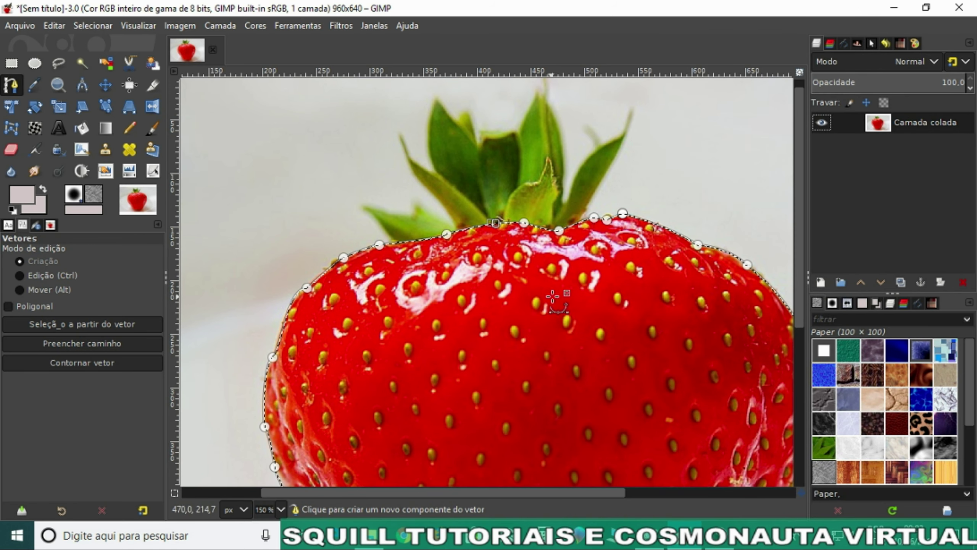
{"action": "key", "text": "Delete"}
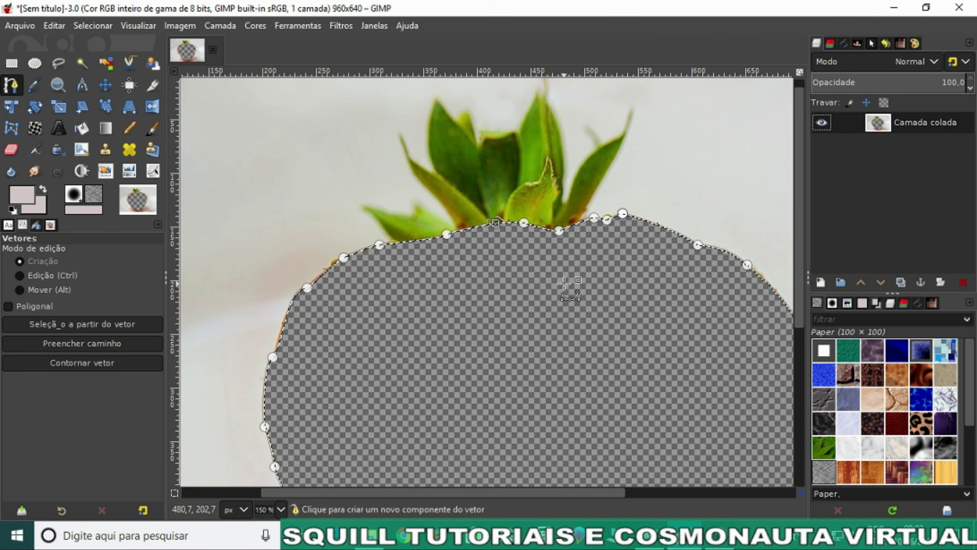
{"action": "scroll", "coordinate": [792, 250], "scroll_direction": "down", "scroll_amount": 3}
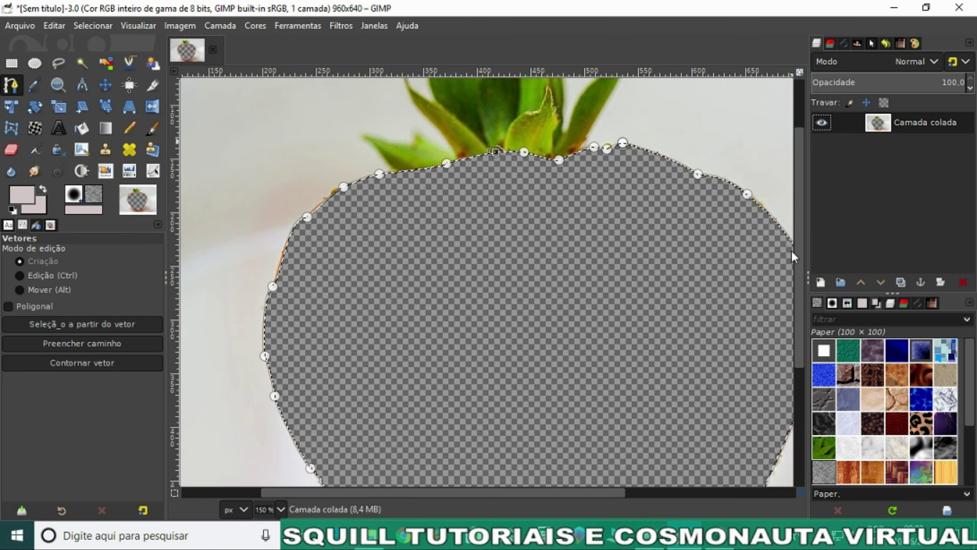
{"action": "scroll", "coordinate": [791, 270], "scroll_direction": "down", "scroll_amount": 2}
{"action": "key", "text": "1"}
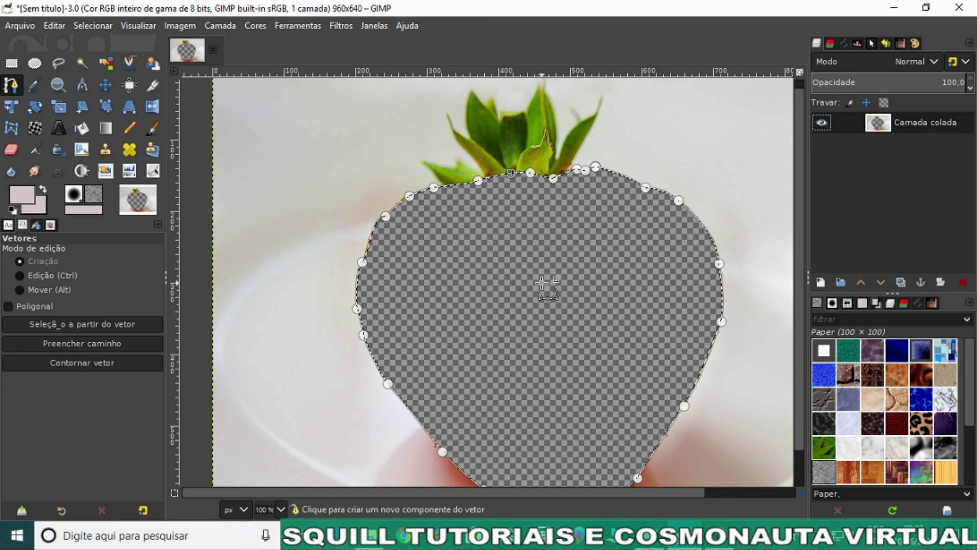
{"action": "key", "text": "ctrl+z"}
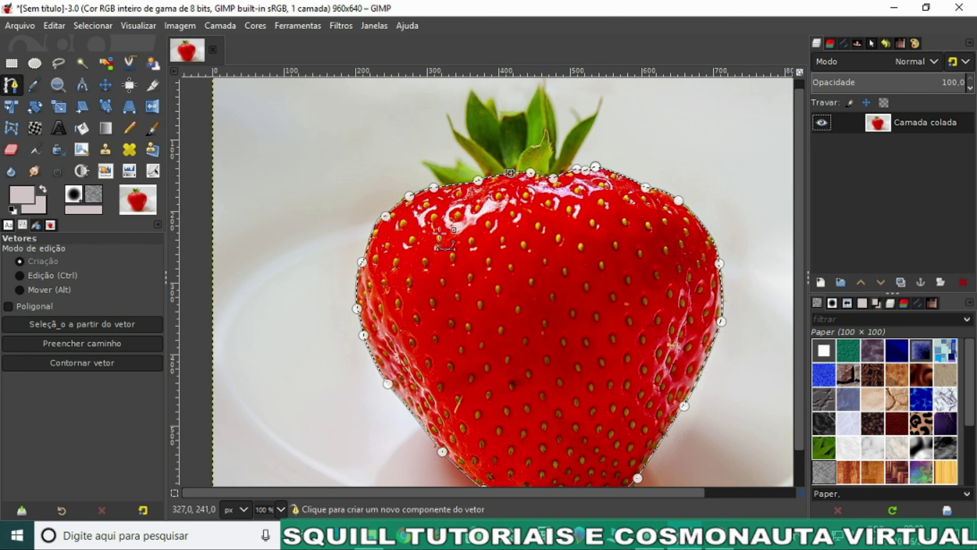
- Invert the selection via Selecionar > Inverter and delete the background to transparency
{"action": "left_click", "coordinate": [82, 27]}
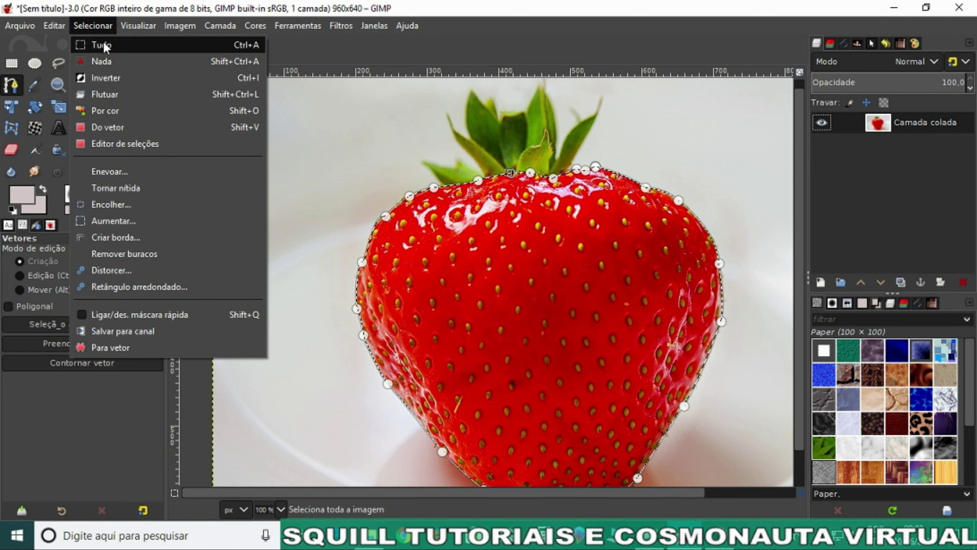
{"action": "left_click", "coordinate": [117, 77]}
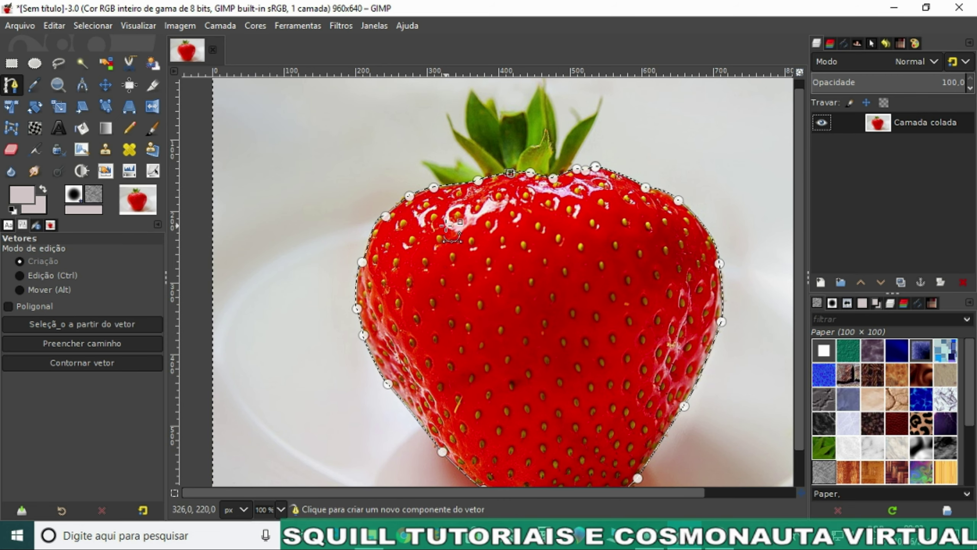
{"action": "key", "text": "Delete"}
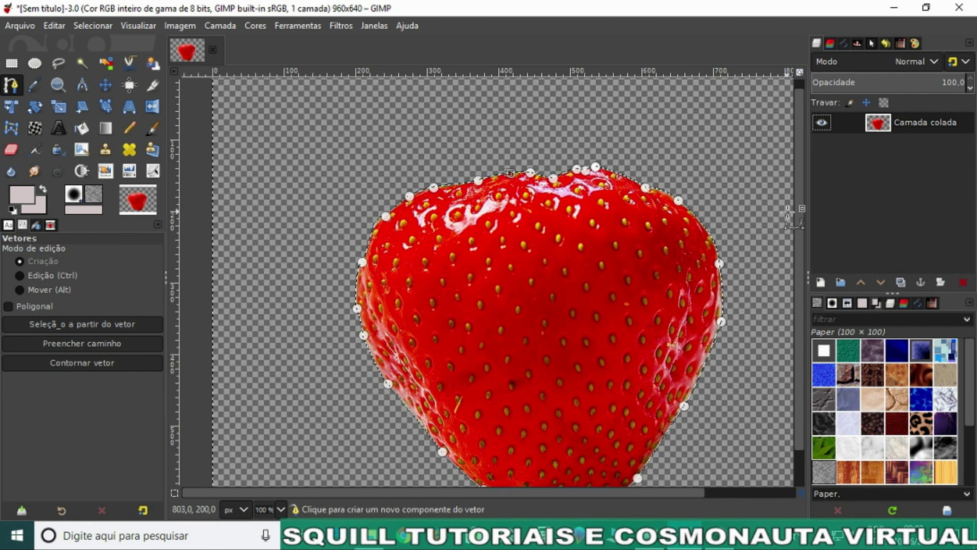
{"action": "left_click_drag", "start_coordinate": [799, 221], "coordinate": [795, 249]}
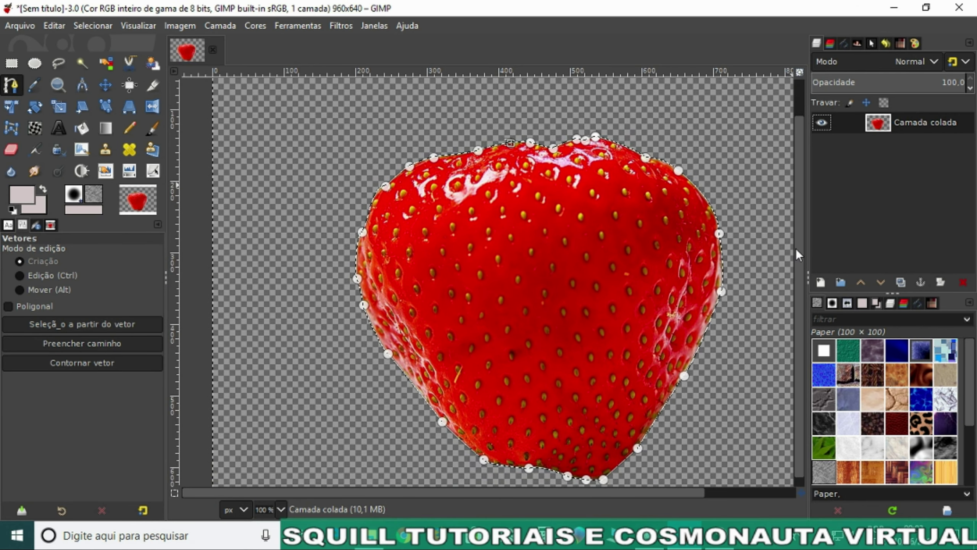
- Clear the selection with Selecionar > Nada and delete the traced 'Sem nome' strawberry path
{"action": "left_click", "coordinate": [97, 25]}
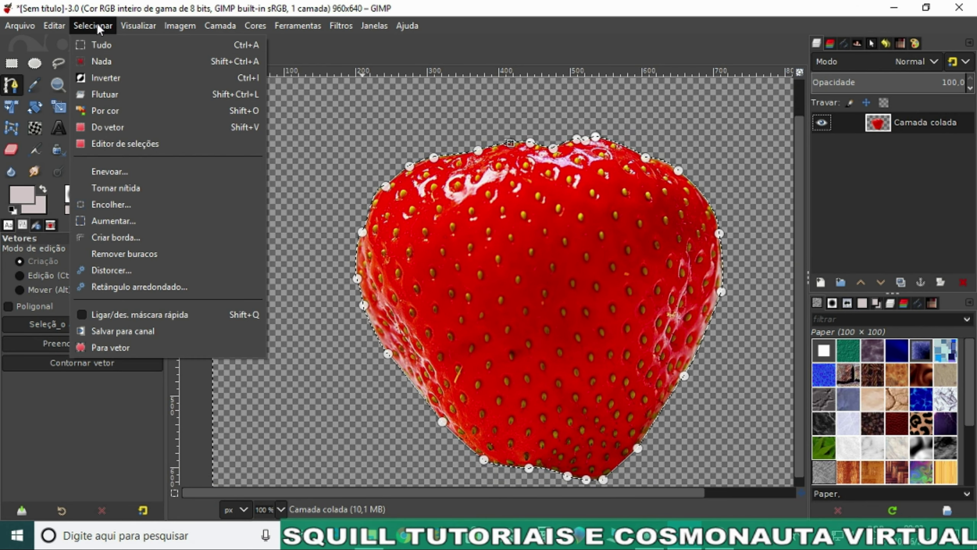
{"action": "left_click", "coordinate": [845, 41]}
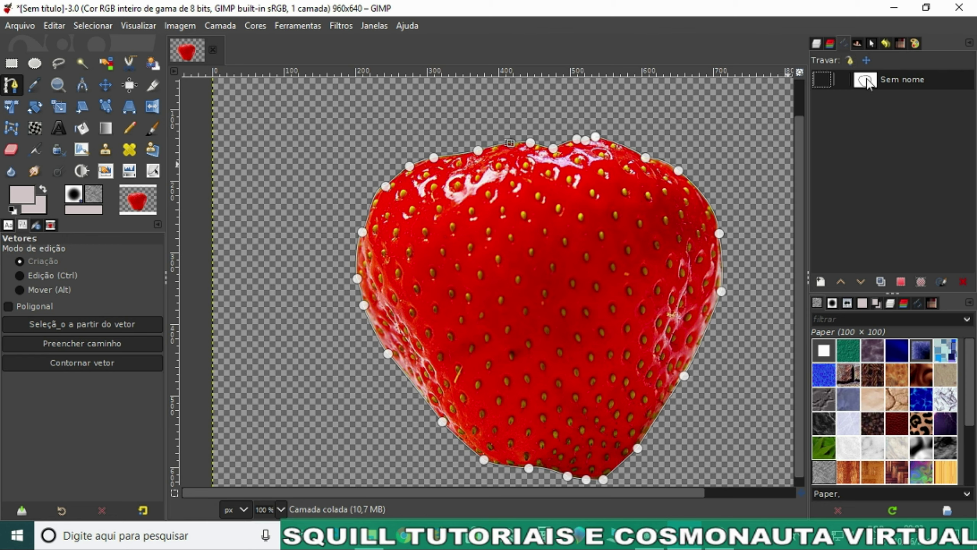
{"action": "left_click", "coordinate": [963, 282]}
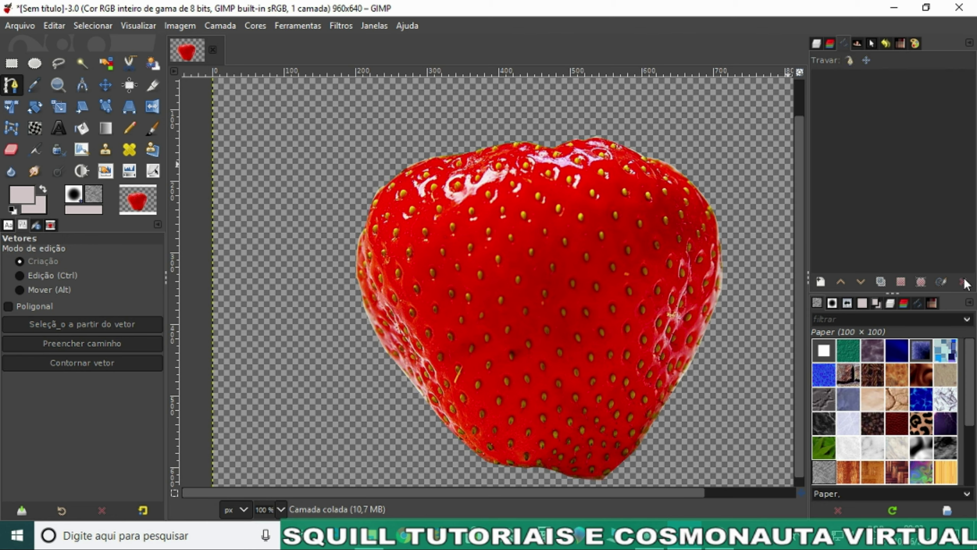